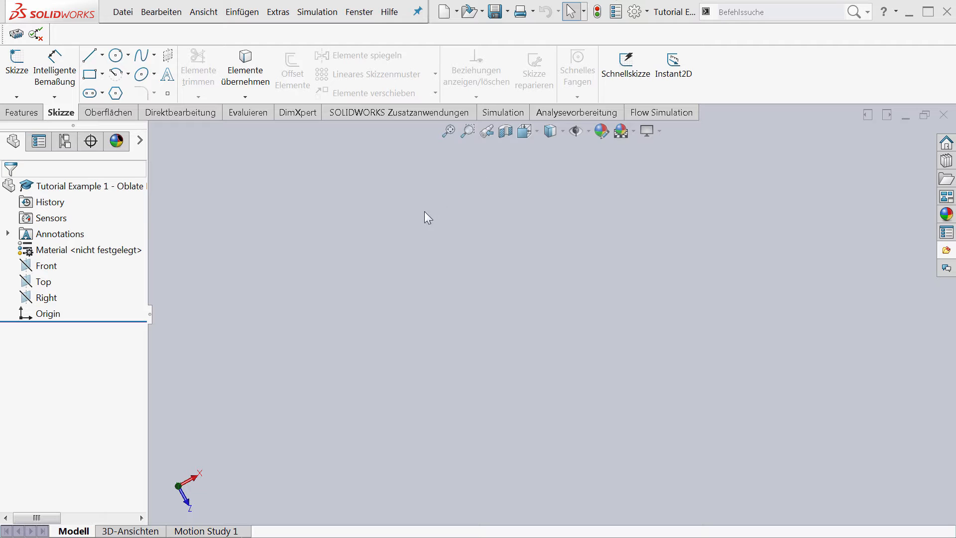
middle_click_drag(490, 294, 383, 369)
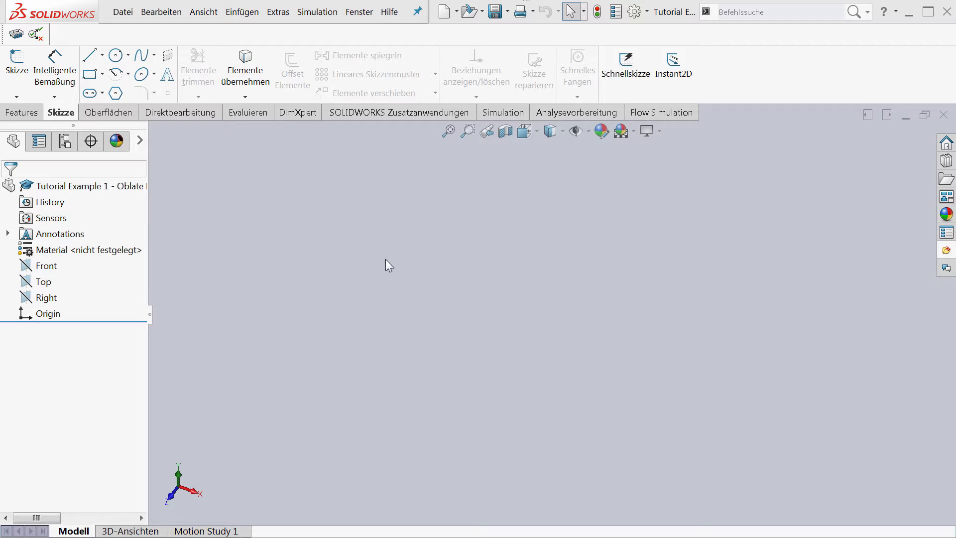
middle_click_drag(359, 279, 262, 453)
middle_click_drag(198, 432, 246, 429)
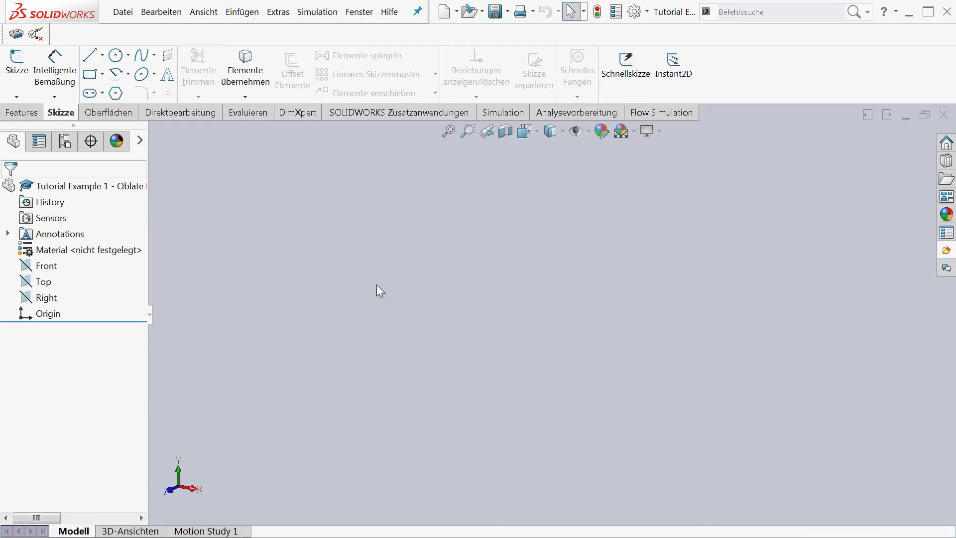
middle_click_drag(376, 297, 330, 366)
left_click(525, 131)
left_click(534, 146)
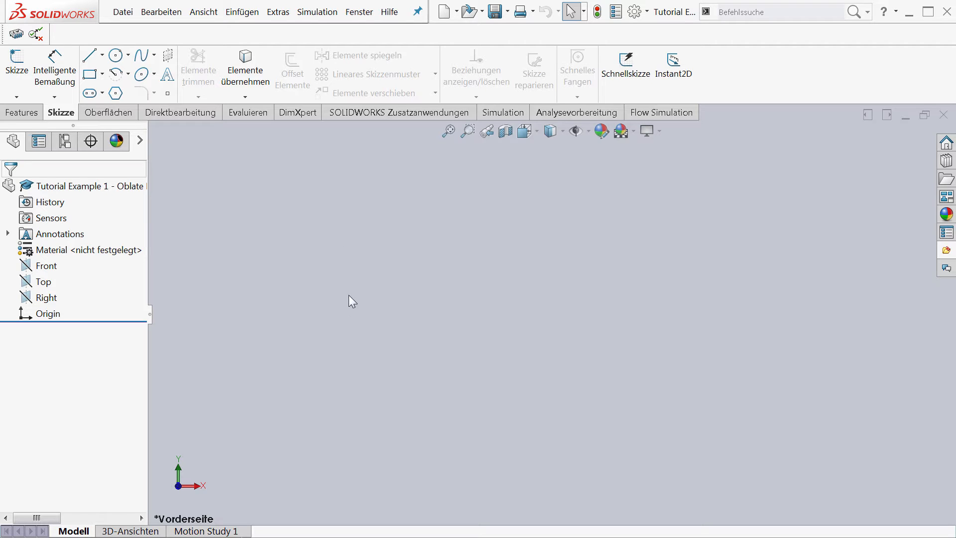
middle_click_drag(397, 269, 370, 279)
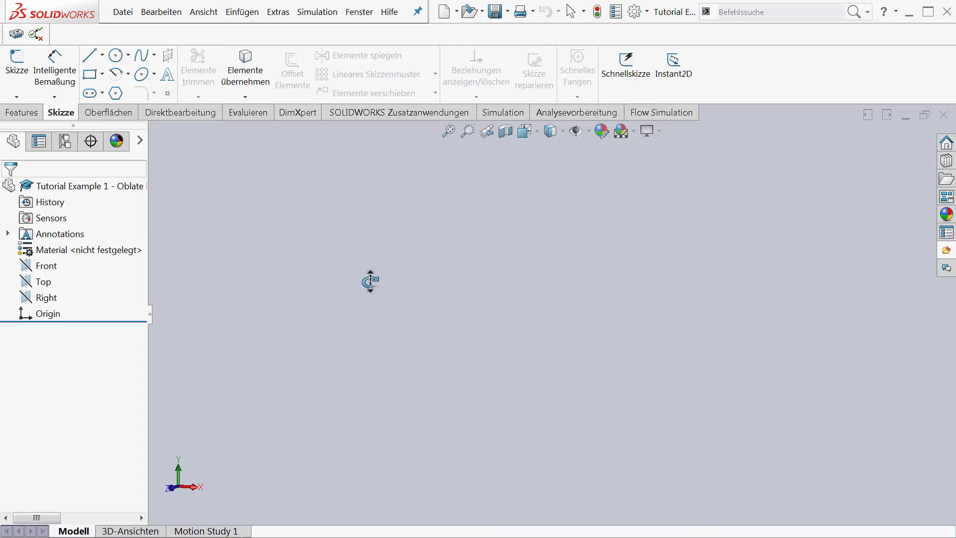
left_click(531, 133)
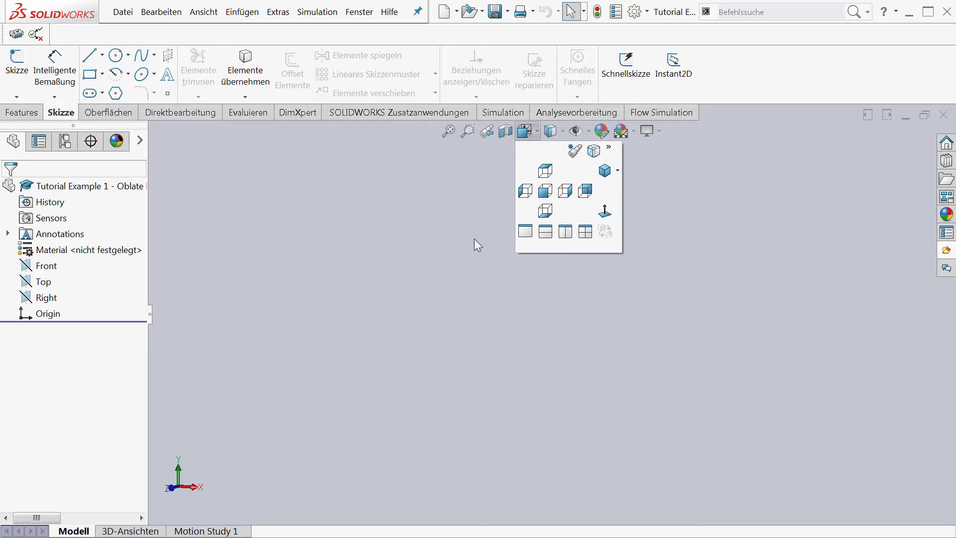
left_click(341, 264)
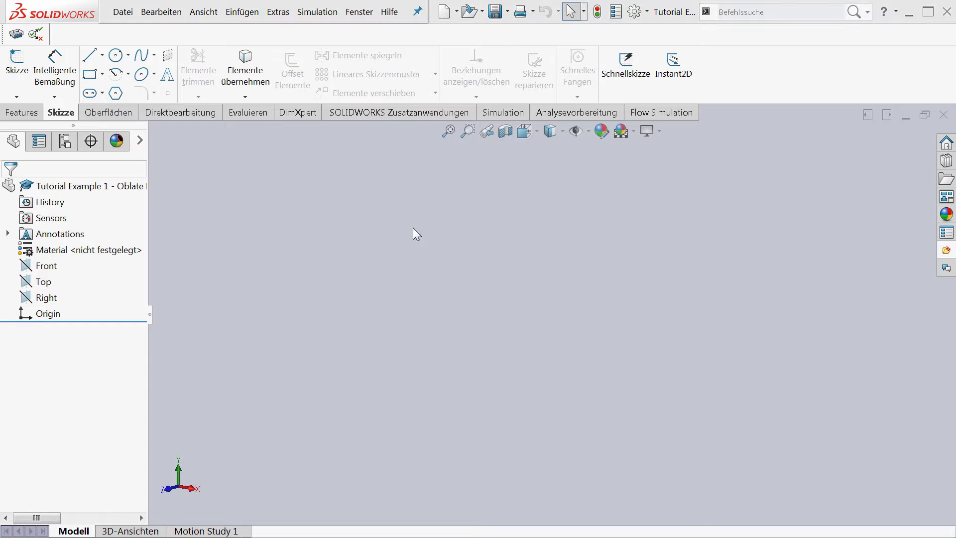
middle_click_drag(441, 259, 407, 276)
Step: Orient the view to the front and start a sketch on the Front plane
left_click(525, 131)
left_click(548, 192)
left_click(17, 62)
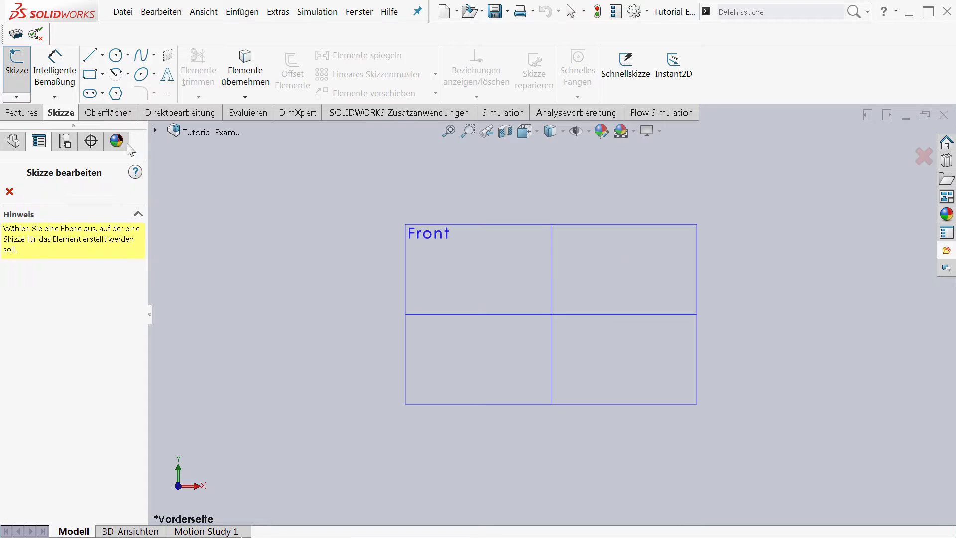
left_click(446, 271)
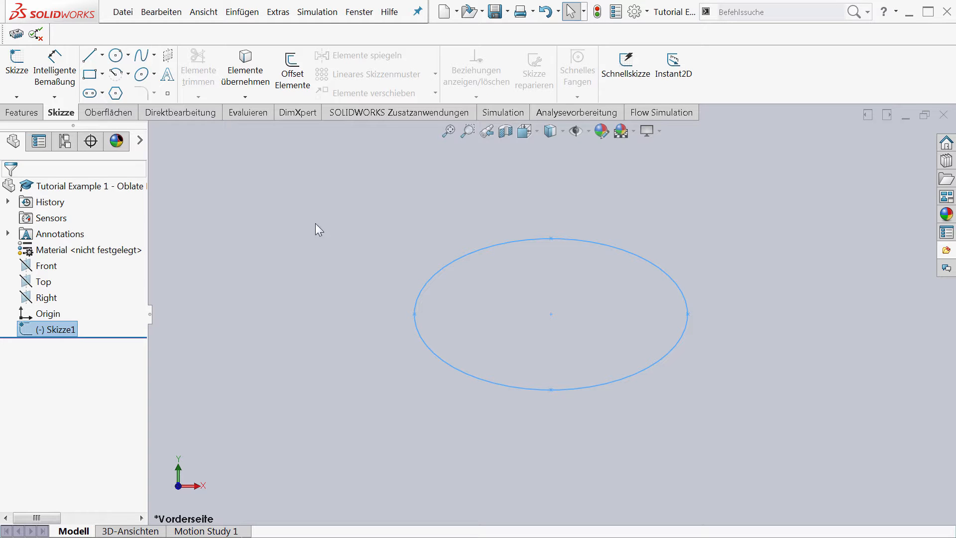
Step: Reopen the ellipse sketch for editing and dimension the ellipse's overall width between its two horizontal vertices
right_click(53, 329)
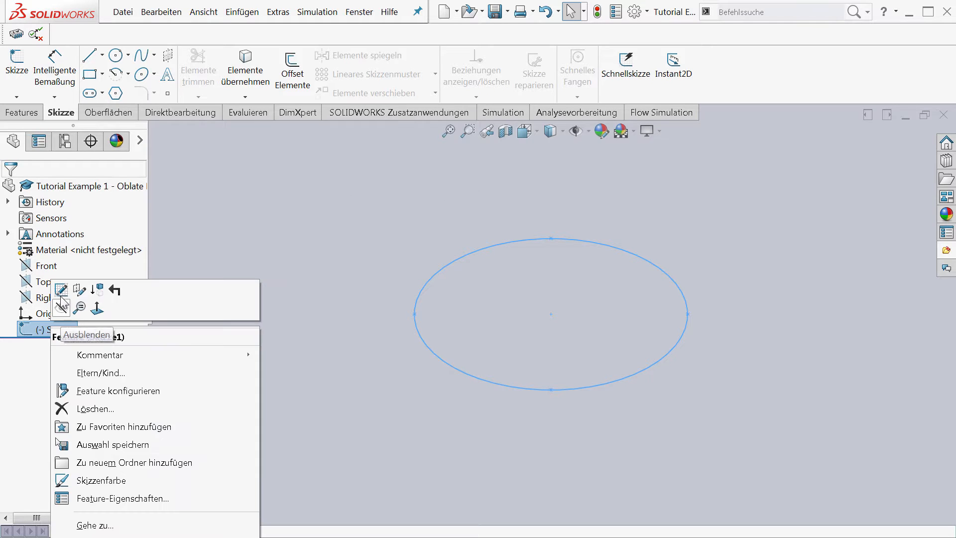
left_click(60, 304)
left_click(44, 329)
left_click(50, 304)
left_click(415, 315)
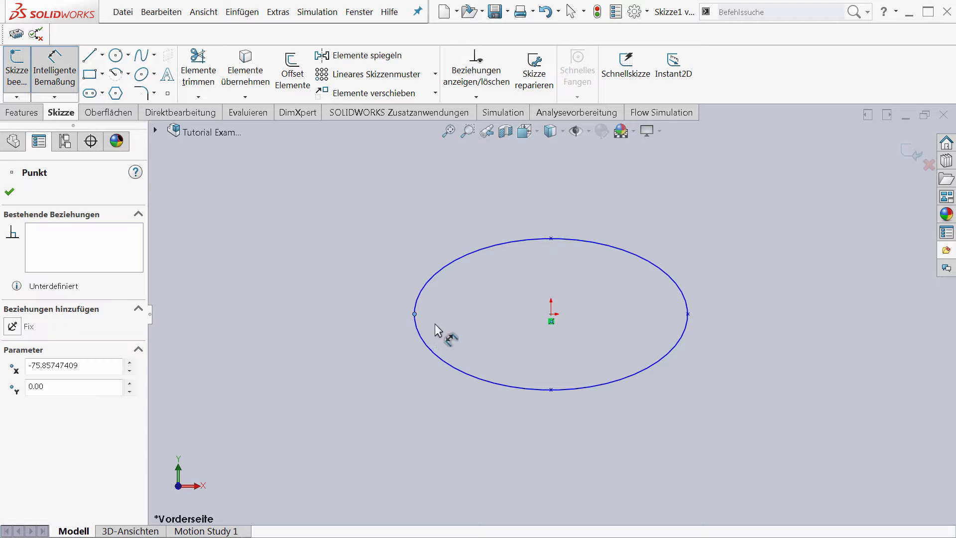
left_click(688, 314)
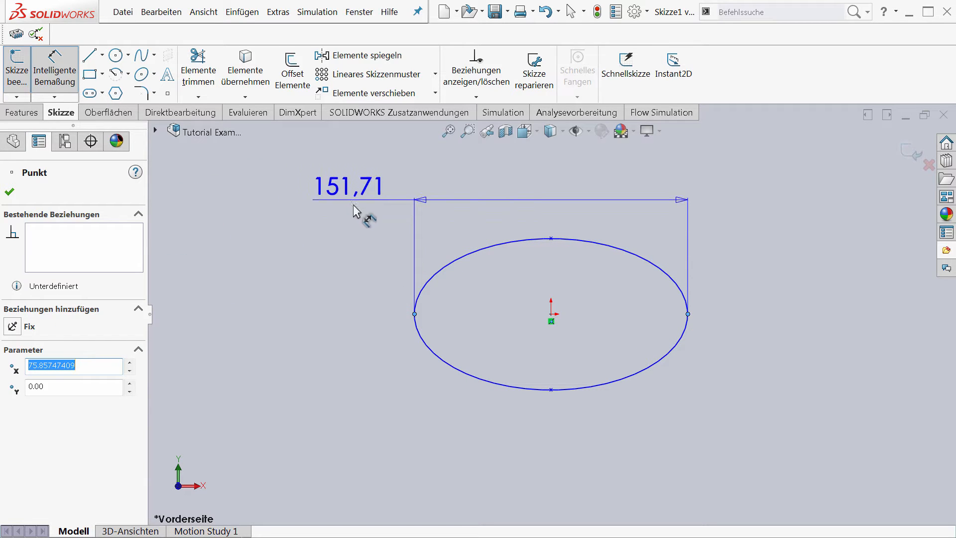
left_click(349, 195)
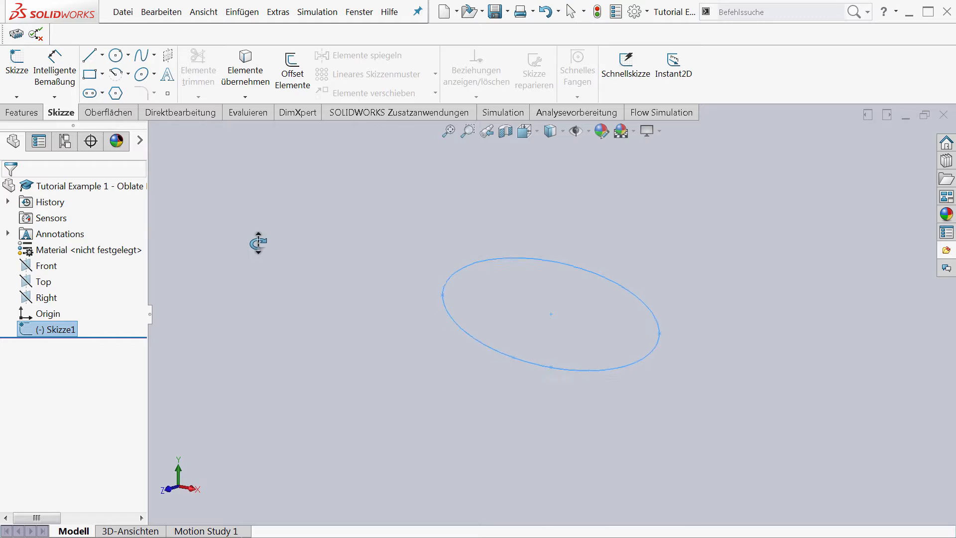
Step: Add a reference plane parallel to Front and sketch an ellipse on it, centred on the origin with a horizontal first axis
scroll(392, 291, "up", 2)
middle_click_drag(259, 244, 463, 314)
scroll(561, 288, "down", 4)
middle_click_drag(560, 313, 551, 317)
scroll(551, 318, "up", 1)
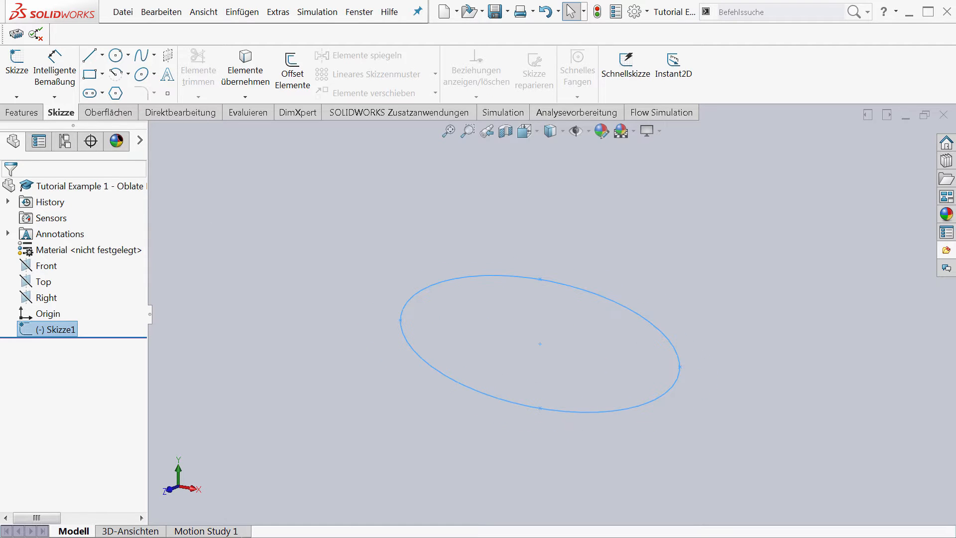
left_click(20, 110)
left_click(231, 231)
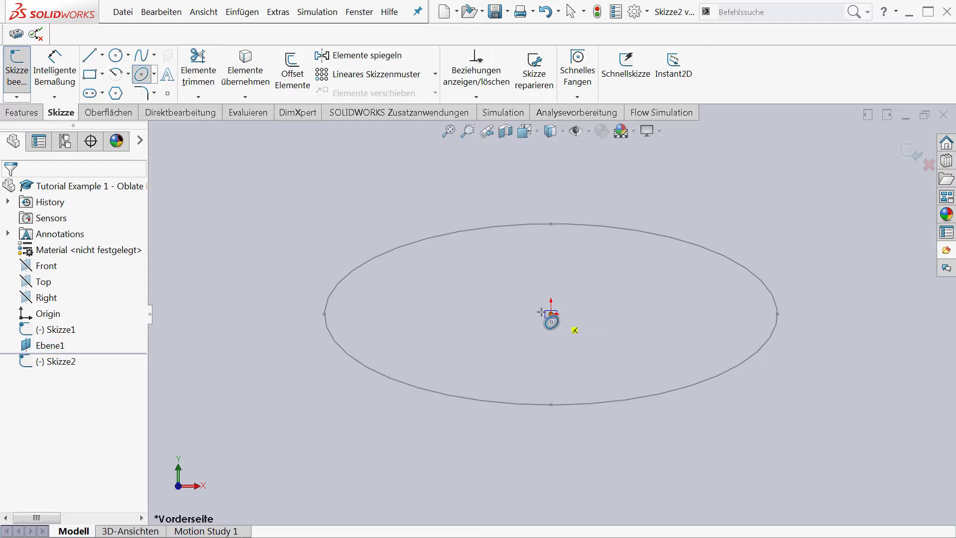
left_click(551, 314)
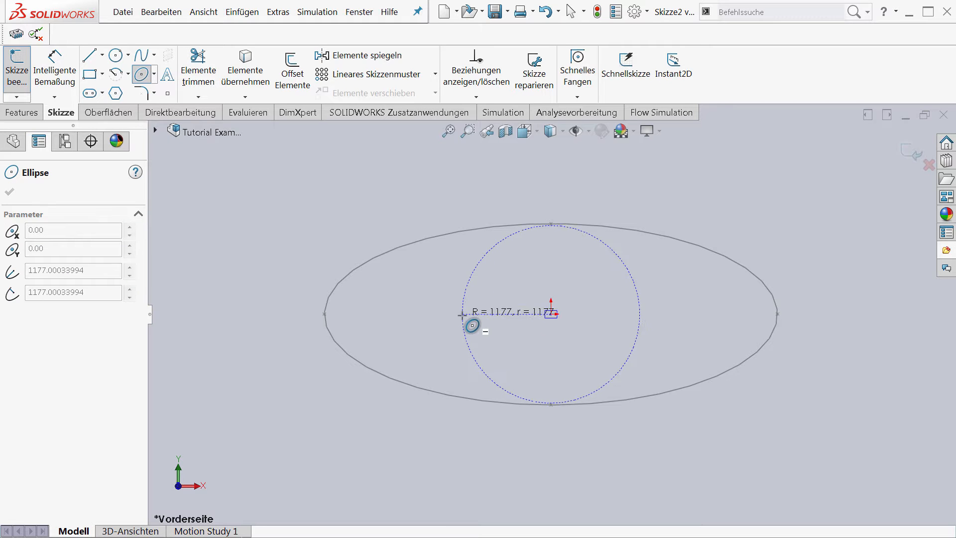
left_click(456, 314)
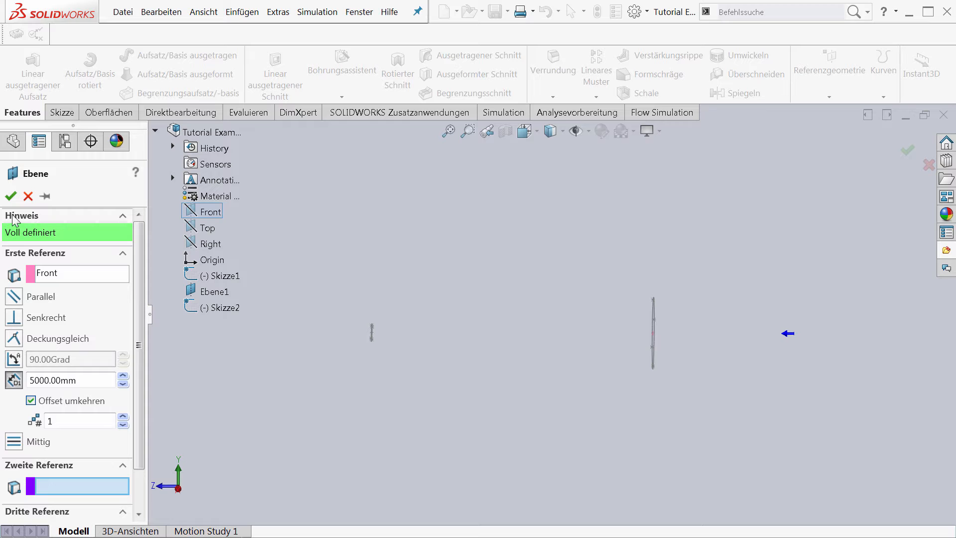
Step: Create a reference plane offset 5000 mm from Front with the offset direction reversed
left_click(12, 194)
mouse_move(431, 269)
middle_mouse_down()
mouse_move(480, 282)
mouse_move(466, 290)
mouse_move(458, 241)
mouse_move(482, 258)
middle_mouse_up()
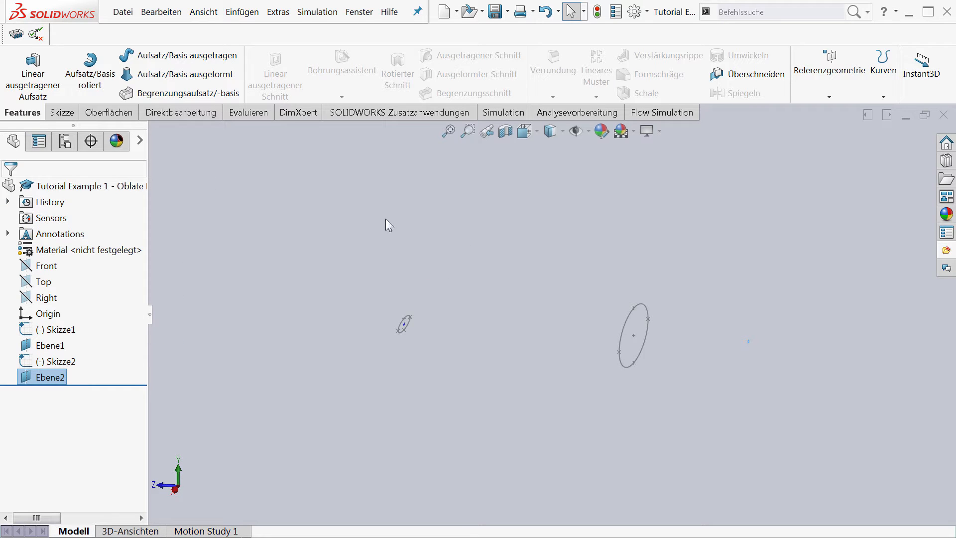
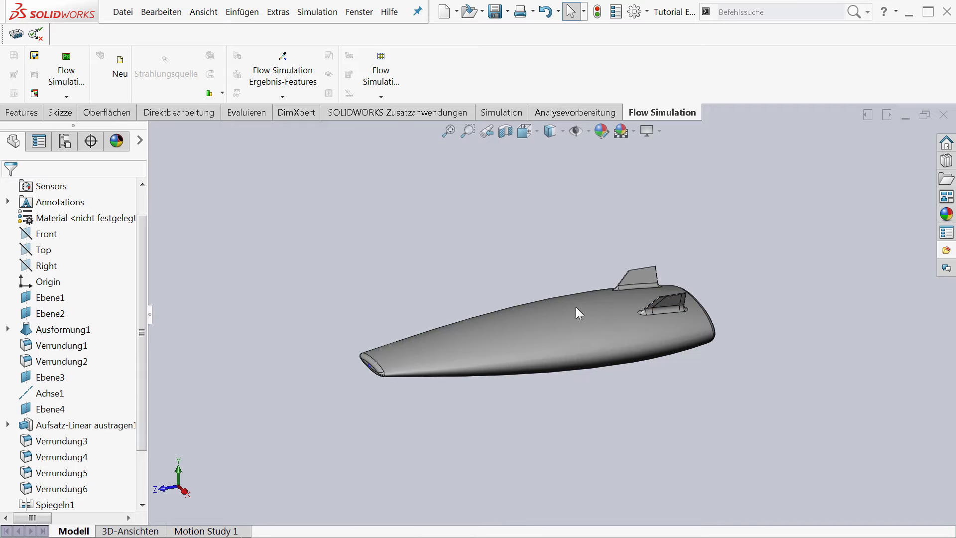
Step: Create the Flow Simulation project Projekt(1) from the internal_water template and decline the lid creation tool
middle_click_drag(410, 329, 565, 349)
scroll(560, 351, "down", 2)
left_click(119, 67)
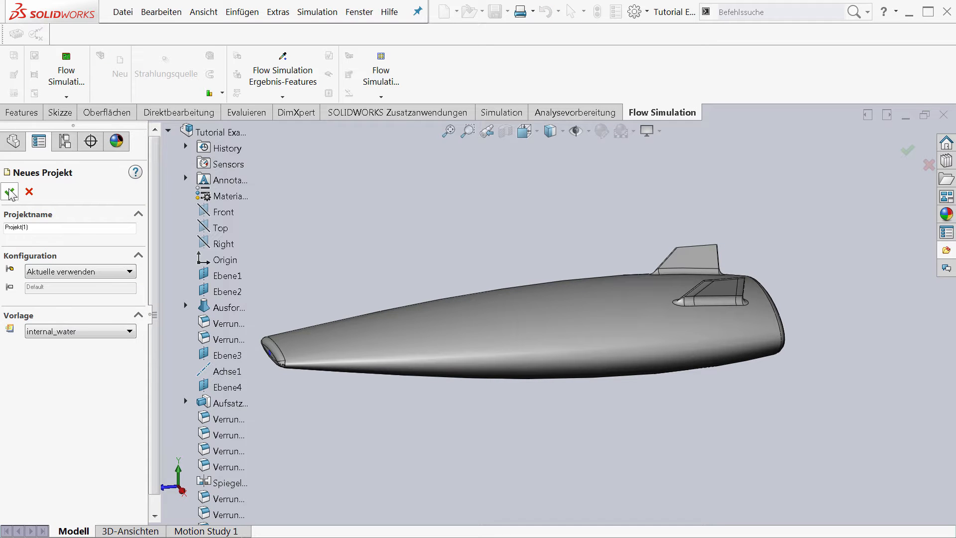
left_click(10, 192)
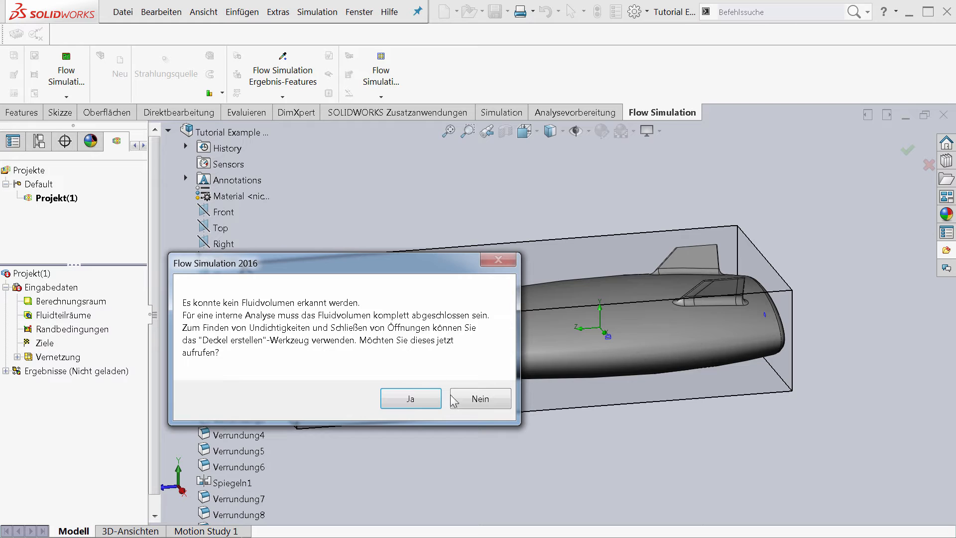
left_click_drag(357, 273, 460, 229)
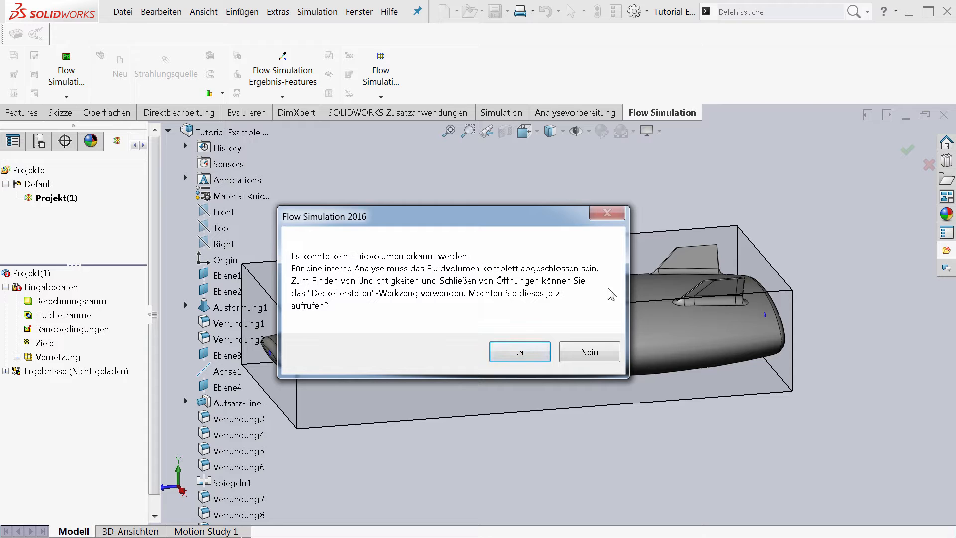
left_click(602, 348)
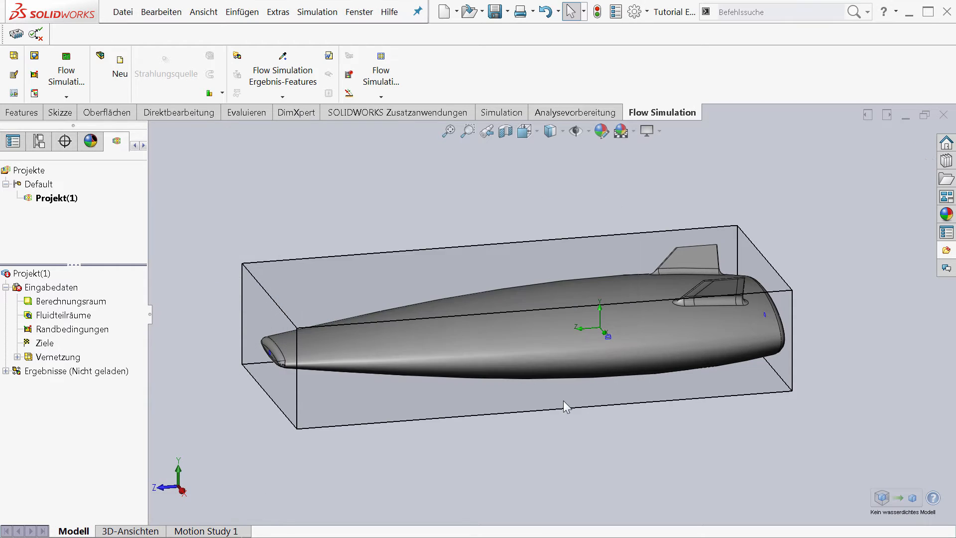
Step: Set the project's analysis type to Extern in the general settings and try the Zeitabhängig option
middle_click_drag(565, 404, 551, 381)
scroll(451, 372, "up", 2)
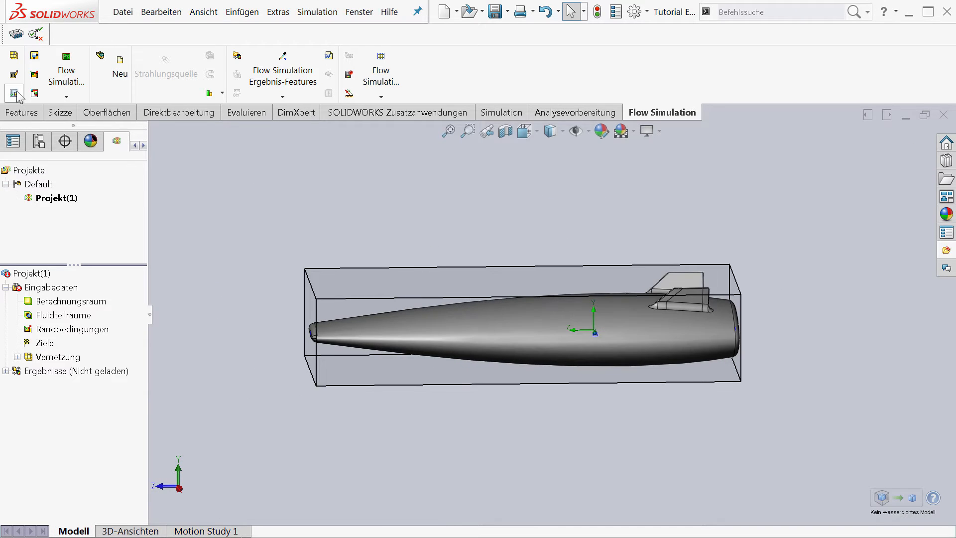
scroll(314, 258, "up", 1)
middle_click_drag(369, 331, 354, 294)
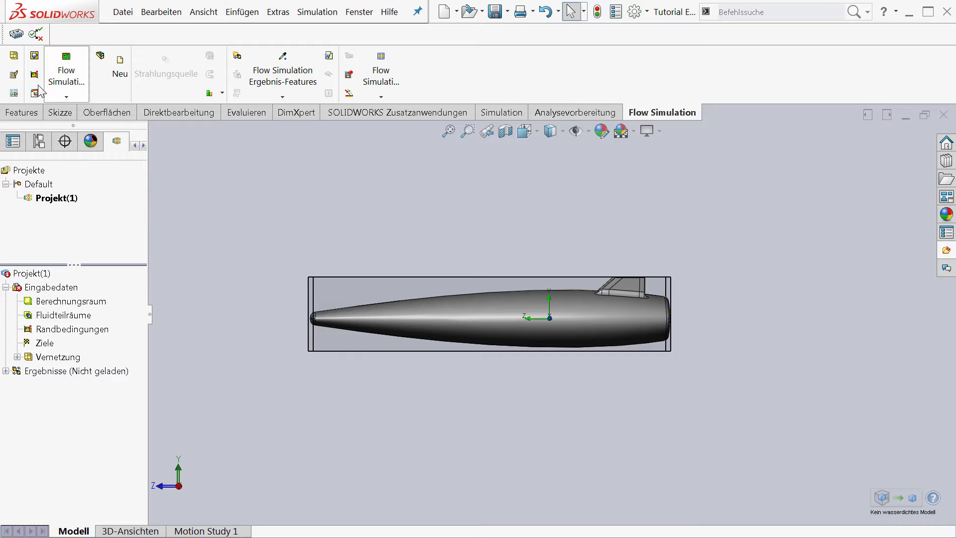
left_click(14, 74)
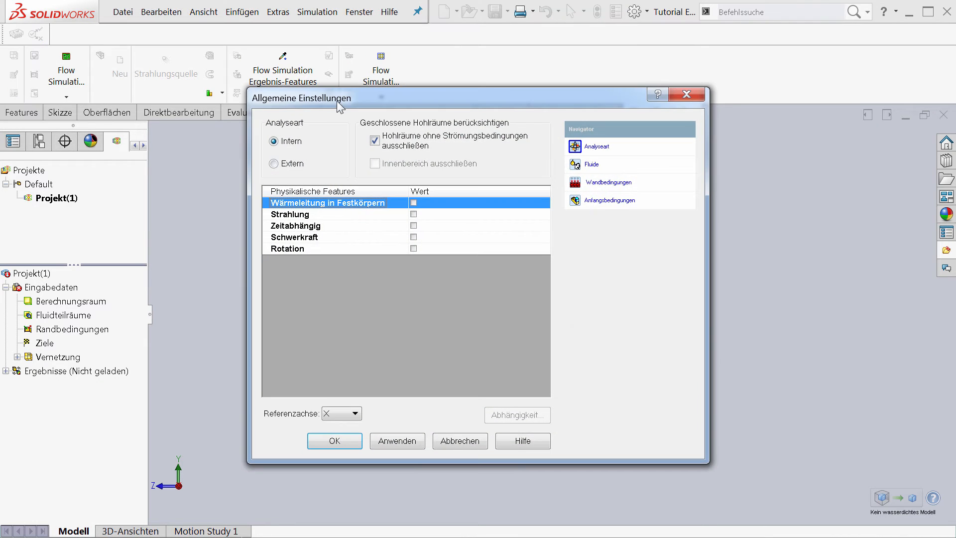
left_click_drag(341, 103, 361, 133)
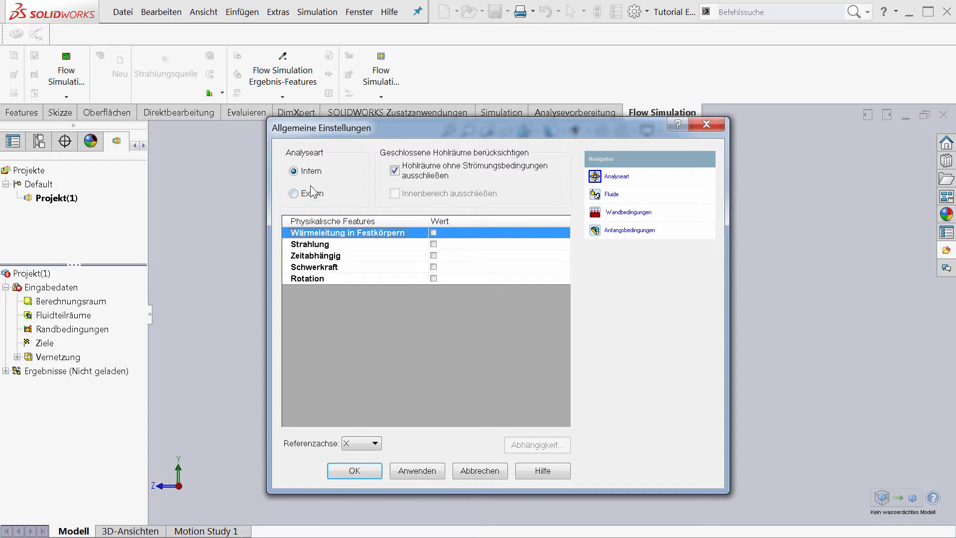
left_click_drag(448, 128, 814, 155)
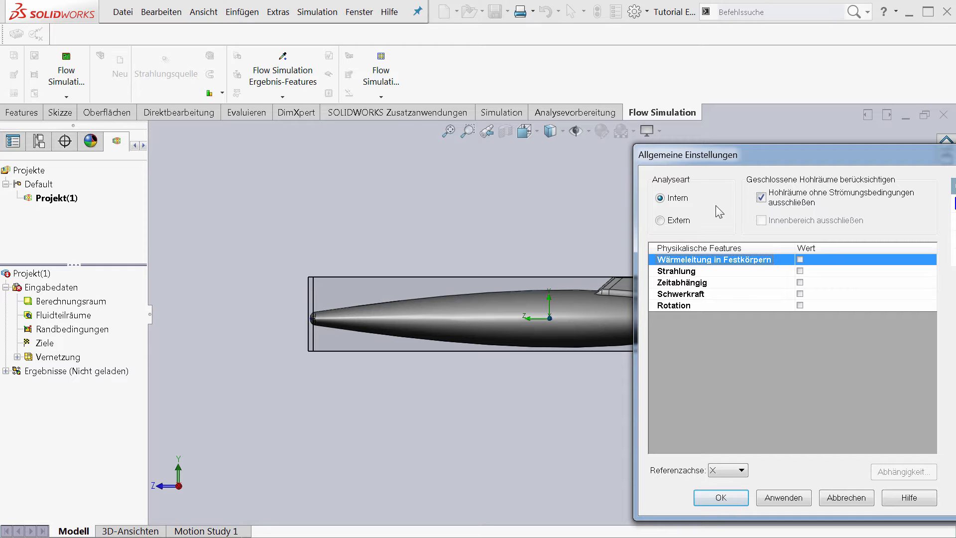
left_click(675, 224)
left_click_drag(798, 162, 578, 143)
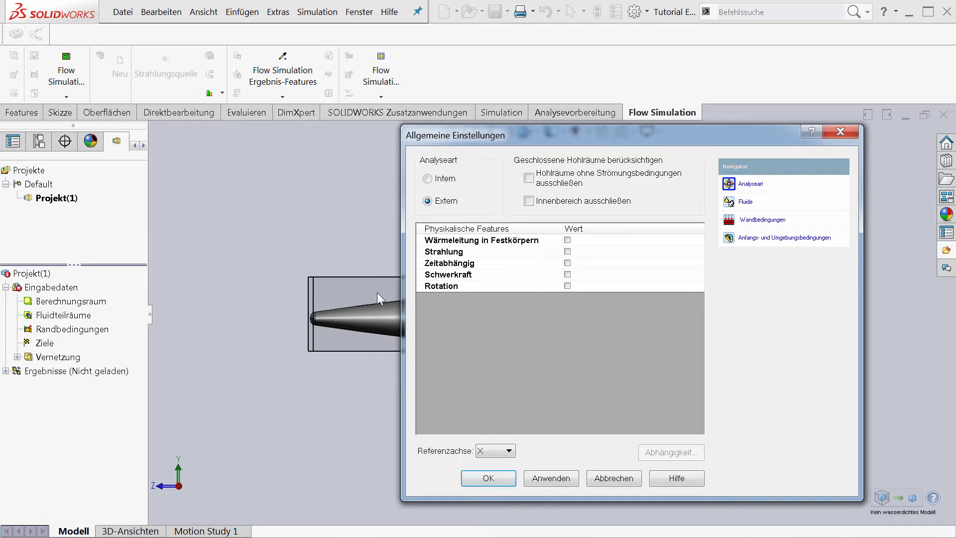
left_click(568, 282)
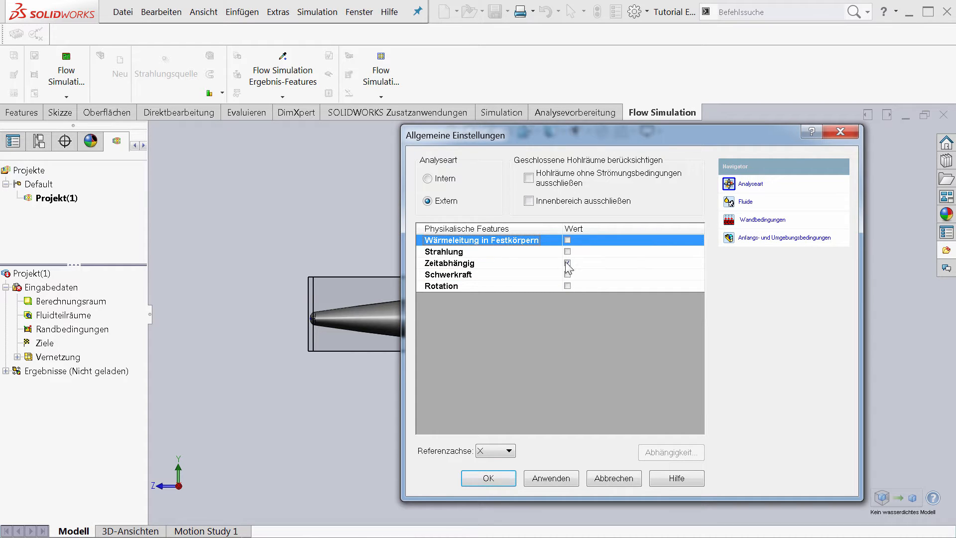
left_click(568, 273)
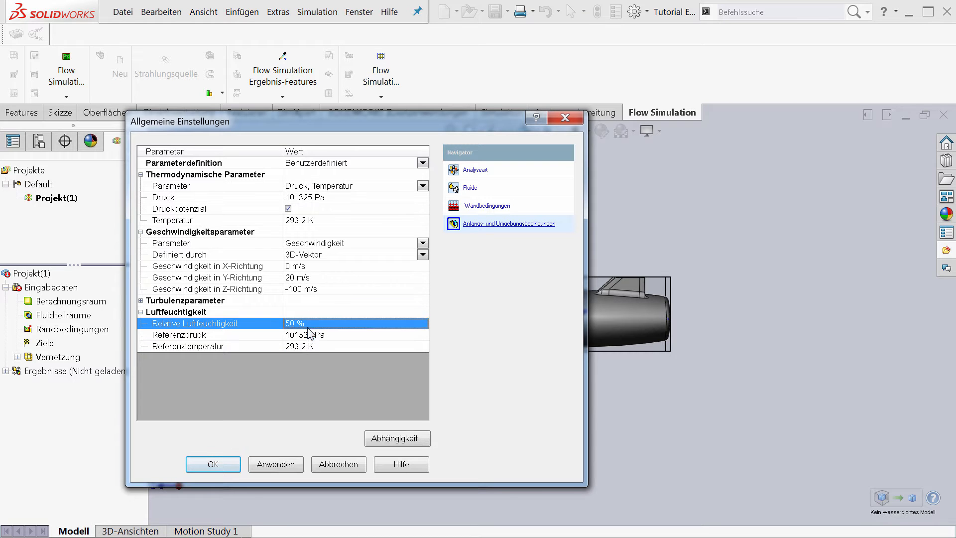
Step: Accept the ambient conditions with velocities of 20 m/s in Y and -100 m/s in Z, and reset the computational domain
left_click(308, 347)
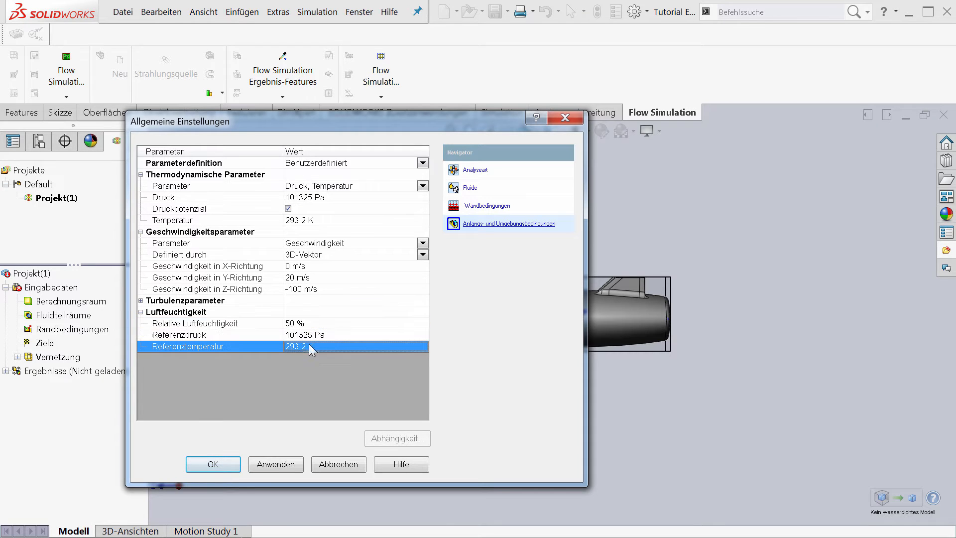
left_click(342, 189)
left_click(343, 199)
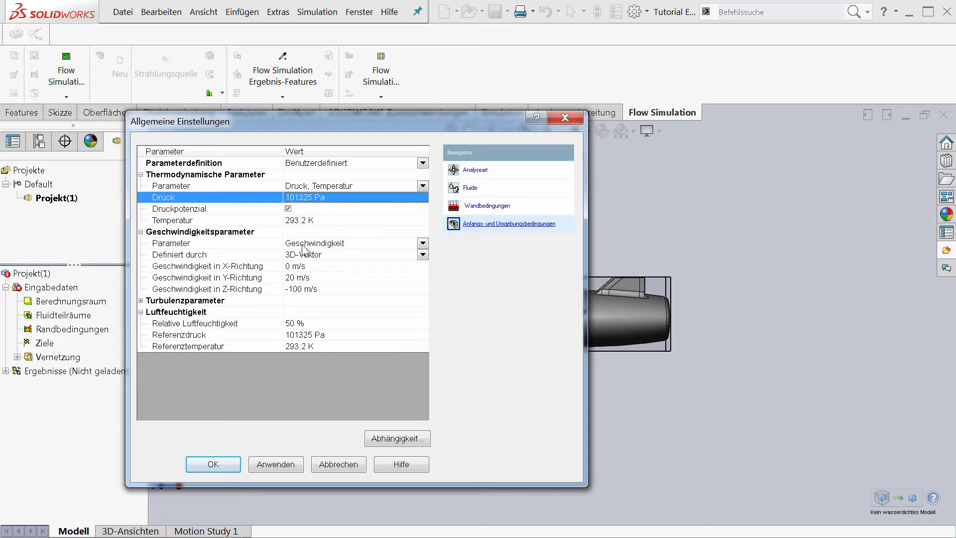
left_click(325, 217)
left_click(326, 189)
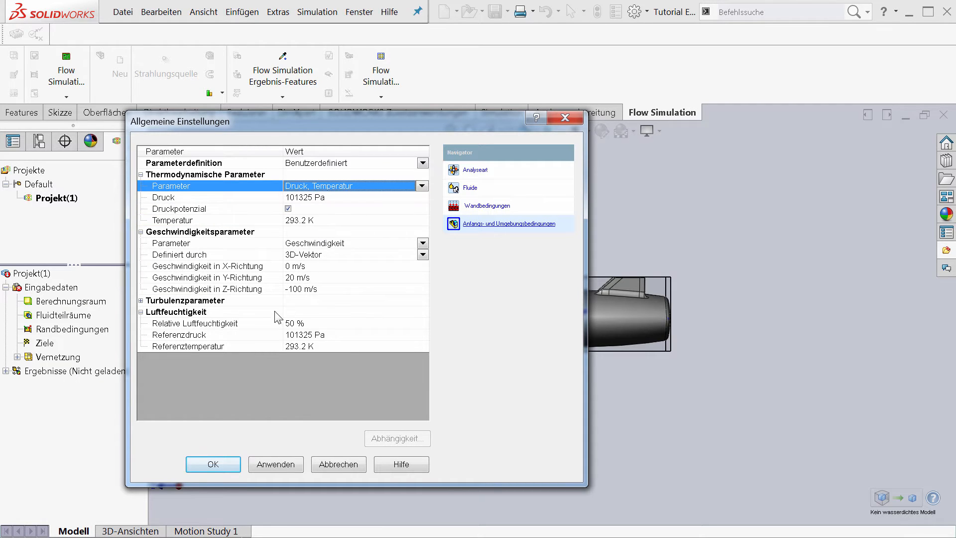
key("Return")
left_click_drag(393, 291, 442, 305)
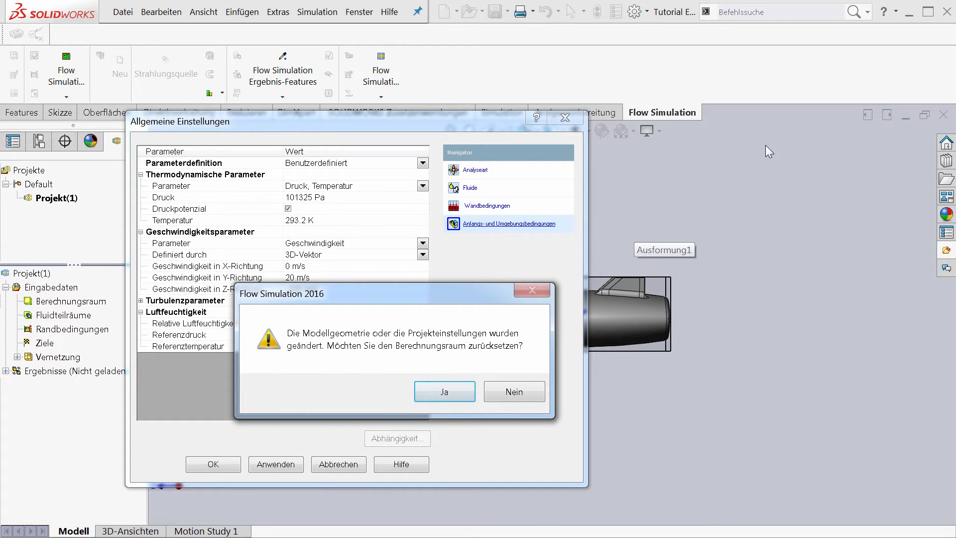
key("Return")
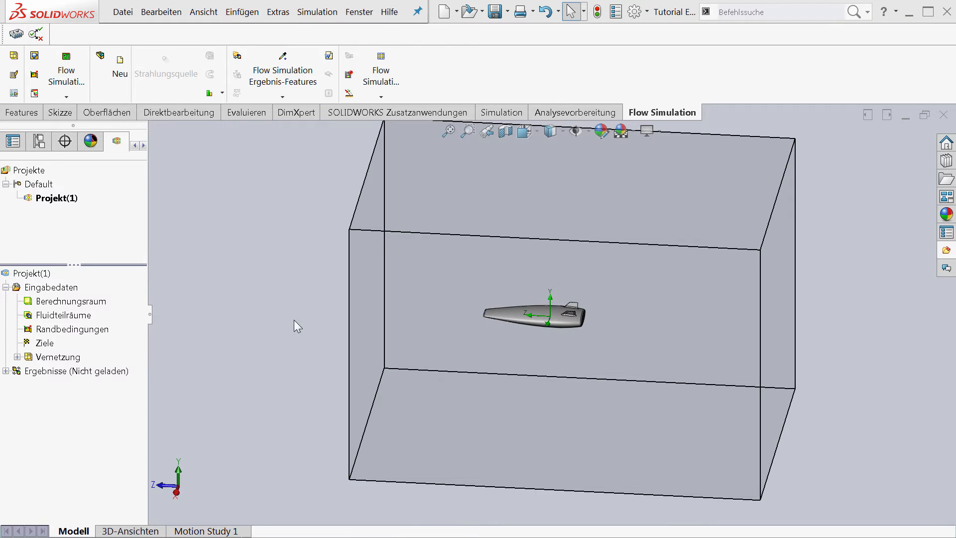
Step: Resize the computational domain (Berechnungsraum) to ±24 m in X, ±24 m in Y and ±40 m in Z
middle_click_drag(269, 367, 234, 360)
scroll(551, 315, "up", 2)
double_click(70, 301)
left_click_drag(77, 275, 29, 277)
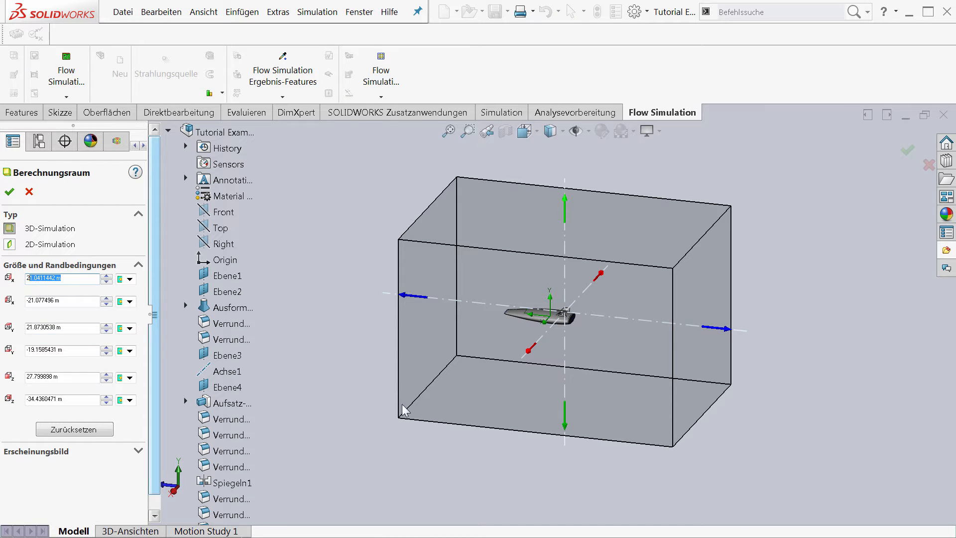
type("40")
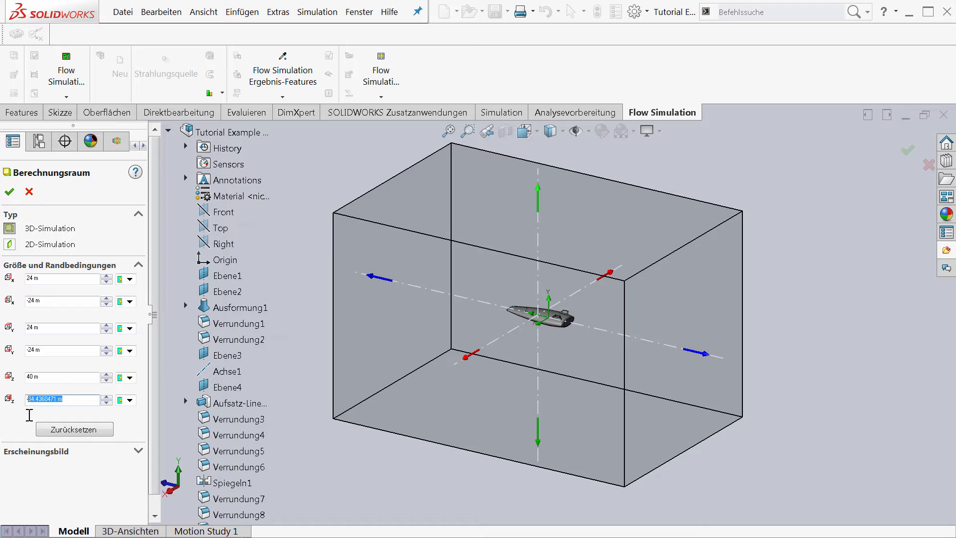
type("-40")
key("Return")
key("ctrl+4")
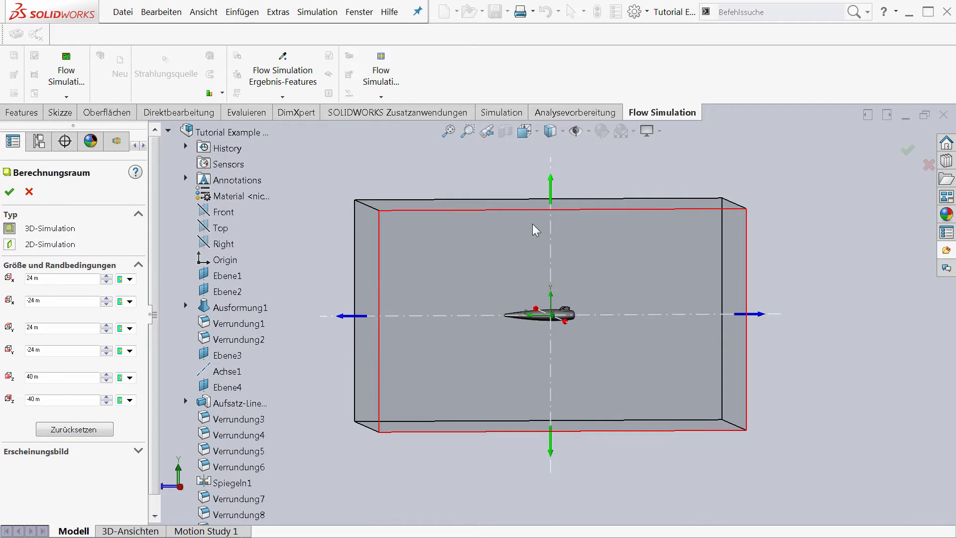
key("Return")
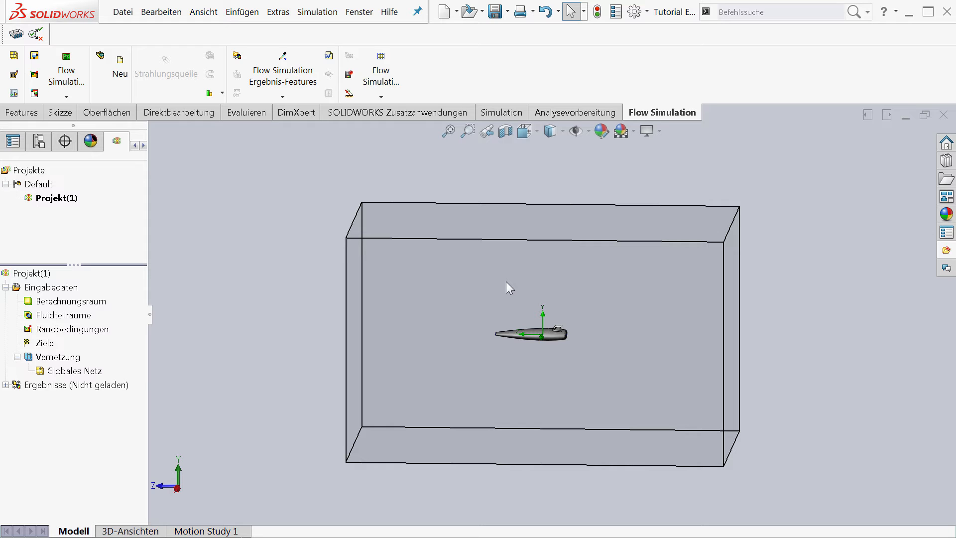
Step: Open the global mesh settings for Globales Netz and switch the mesh type to Manuell
middle_click_drag(418, 331, 371, 341)
middle_click_drag(495, 421, 476, 406)
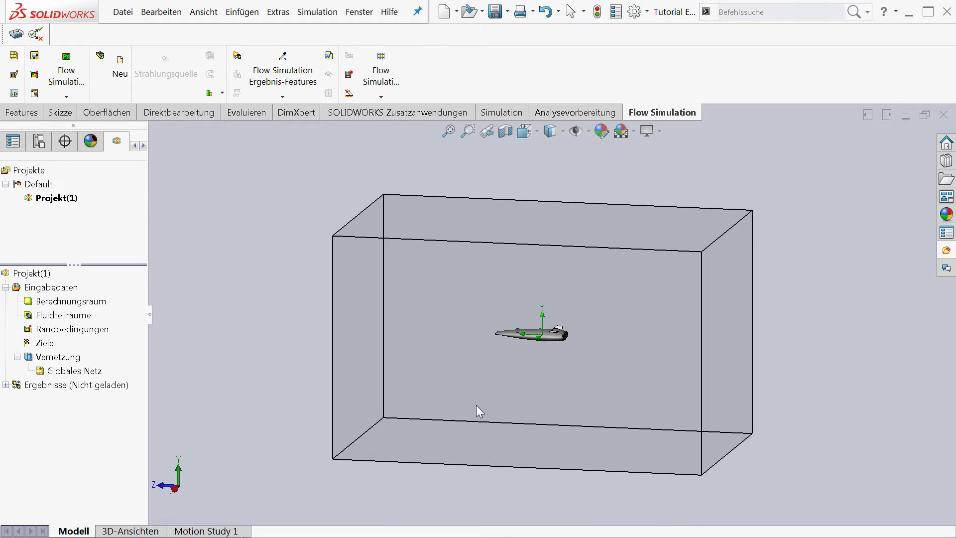
middle_click_drag(200, 429, 452, 315)
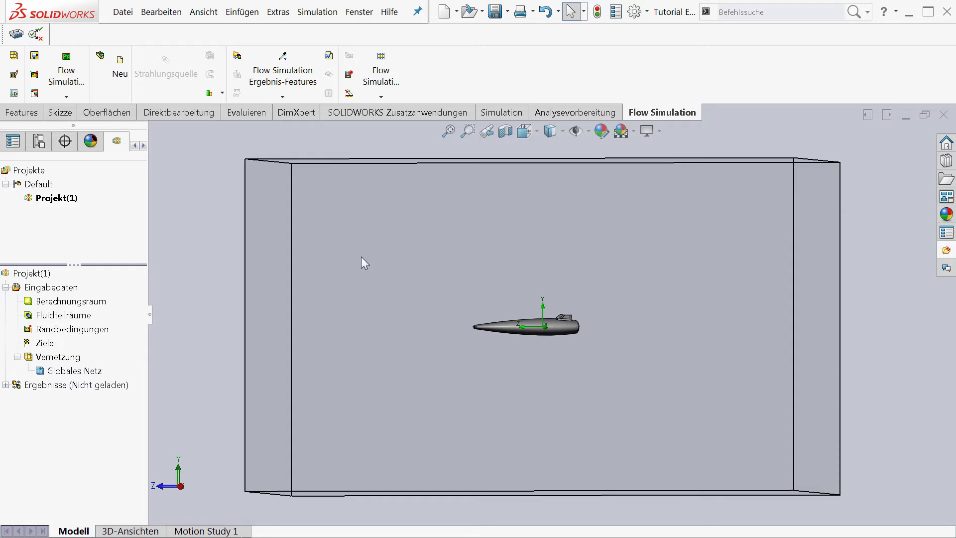
mouse_move(371, 255)
middle_mouse_down()
mouse_move(352, 248)
mouse_move(359, 252)
middle_mouse_up()
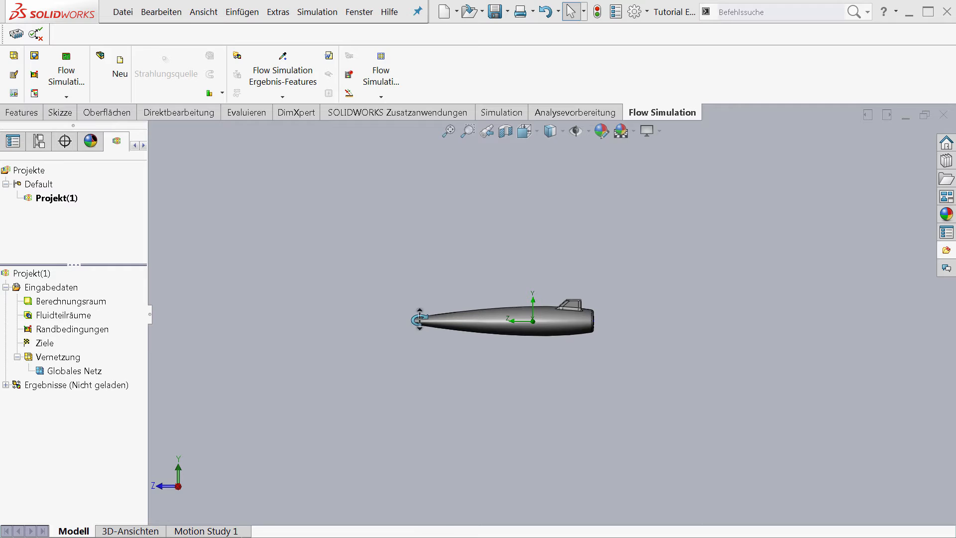
scroll(417, 321, "up", 4)
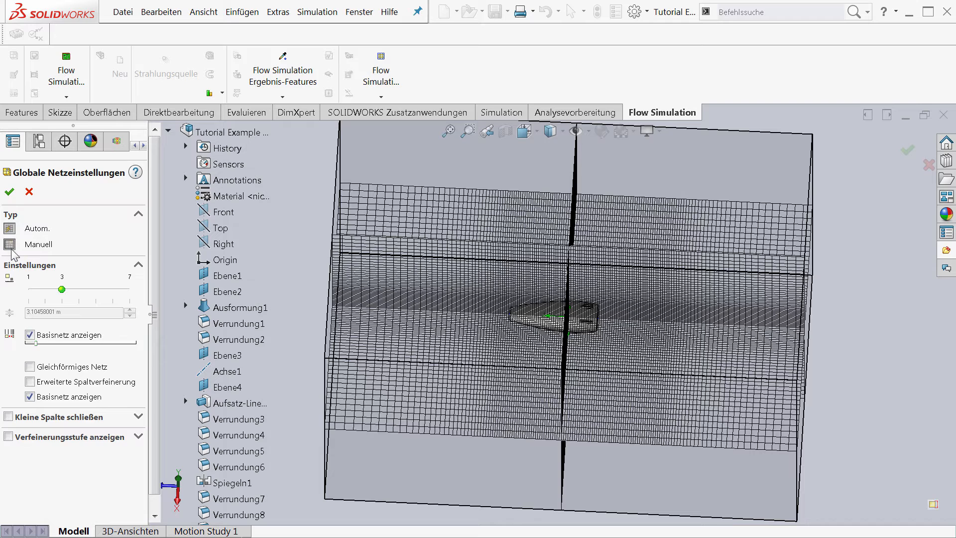
left_click(39, 245)
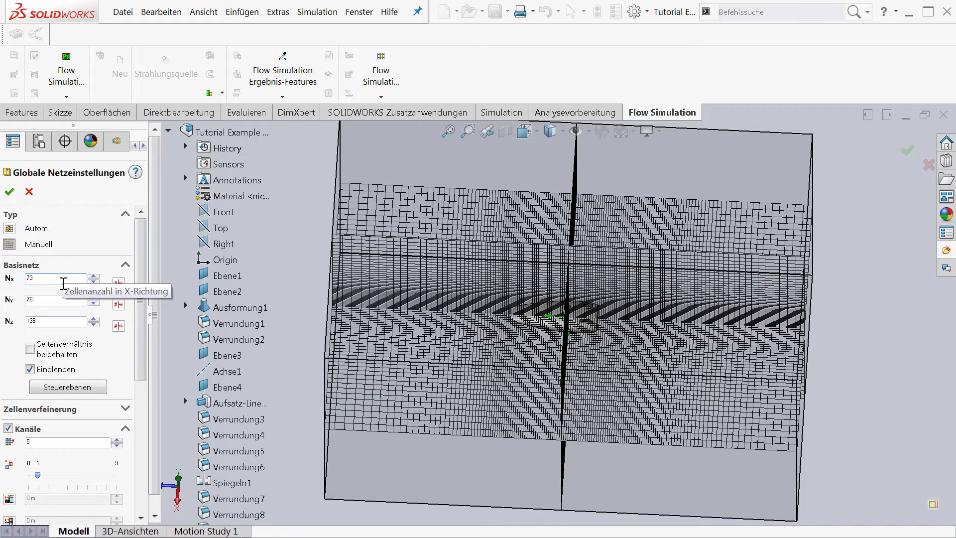
Step: Set the basic mesh to 48 cells in X, 48 in Y and 80 in Z
middle_click_drag(379, 349, 548, 321)
key("ctrl+1")
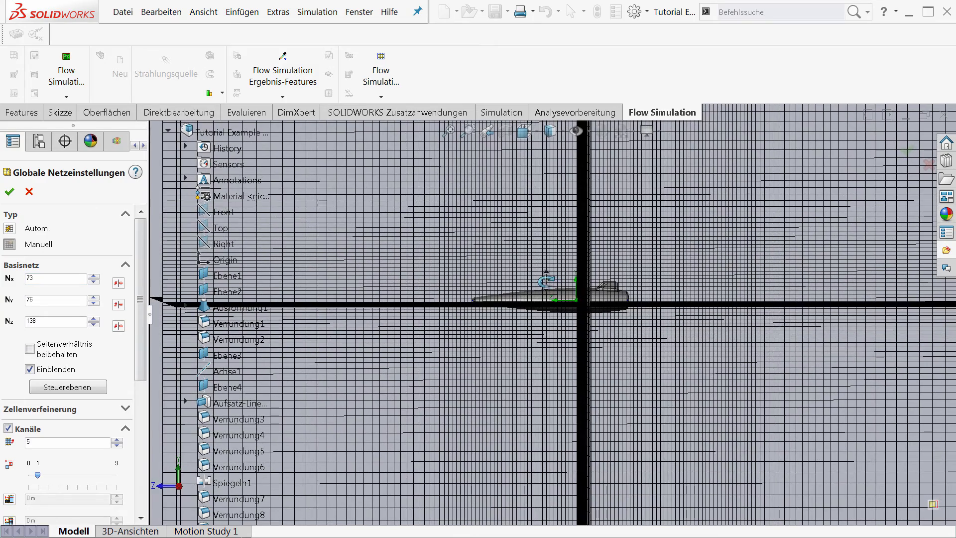
double_click(31, 278)
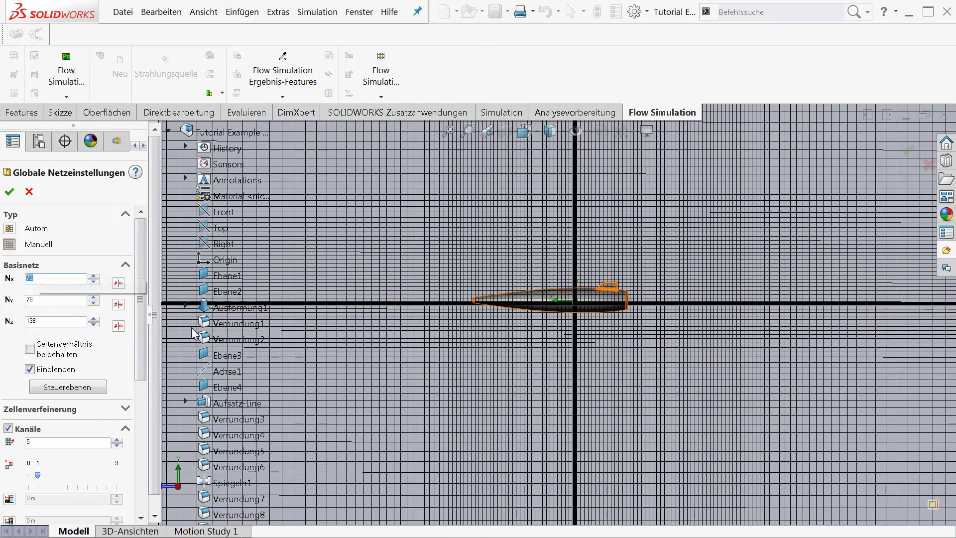
type("48")
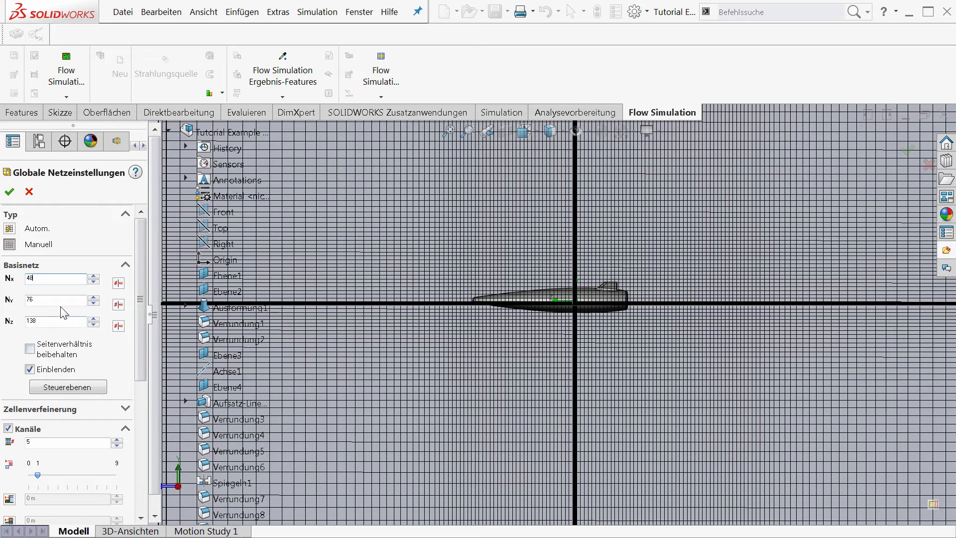
key("Tab")
type("48")
double_click(42, 323)
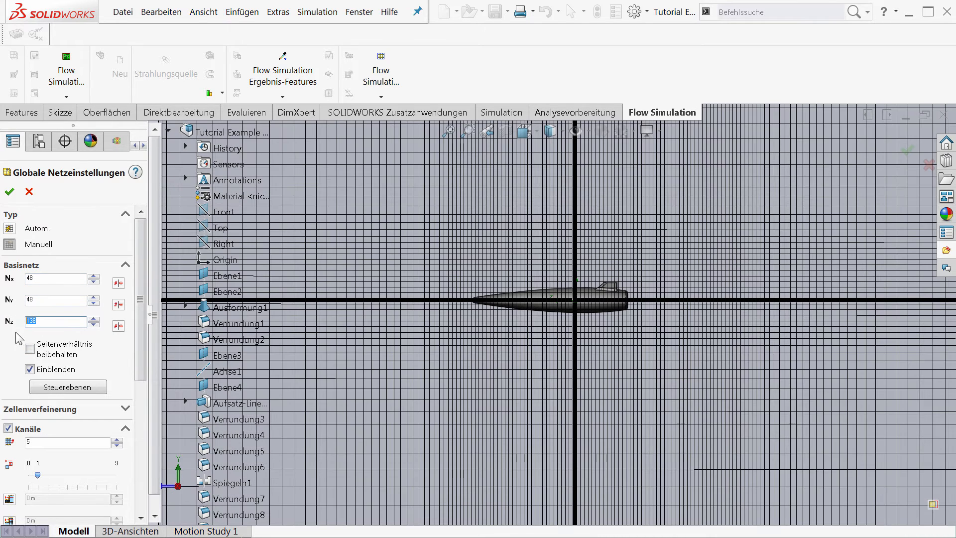
type("80")
scroll(477, 327, "up", 1)
middle_click_drag(477, 326, 491, 339)
Step: Coarsen the basic mesh to 24 cells in X, 24 in Y and 40 in Z
left_click_drag(46, 301, 27, 302)
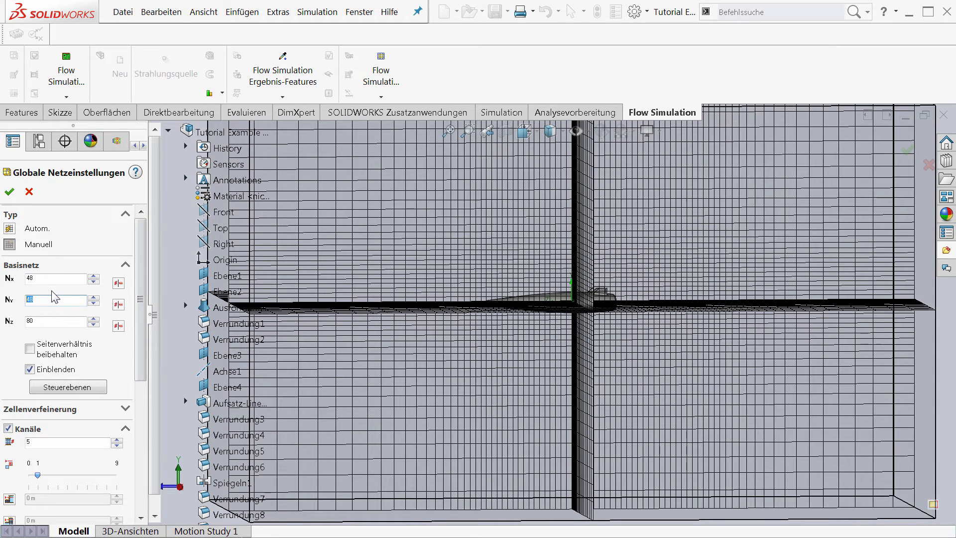
type("24")
left_click_drag(46, 279, 26, 279)
type("24")
left_click_drag(46, 321, 26, 321)
type("40")
middle_click_drag(590, 316, 577, 303)
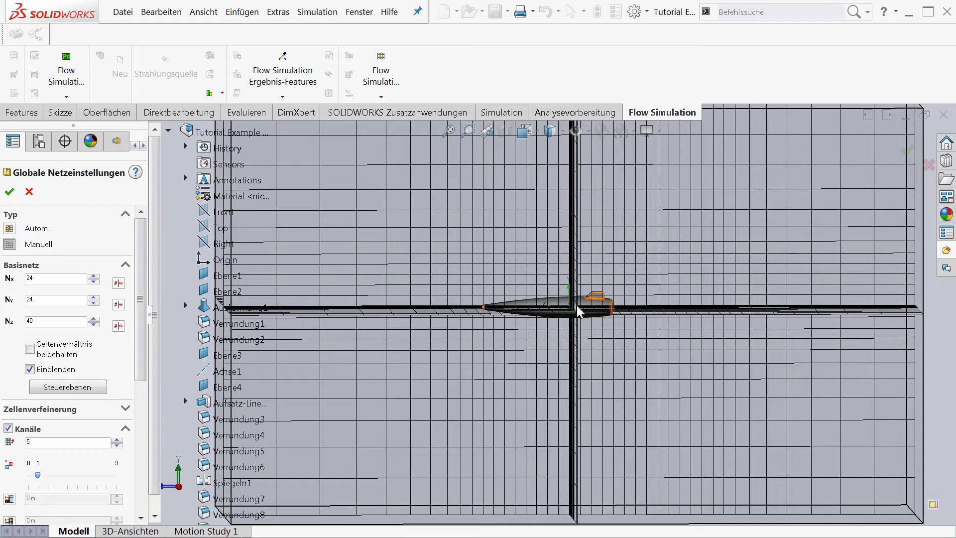
scroll(580, 329, "down", 1)
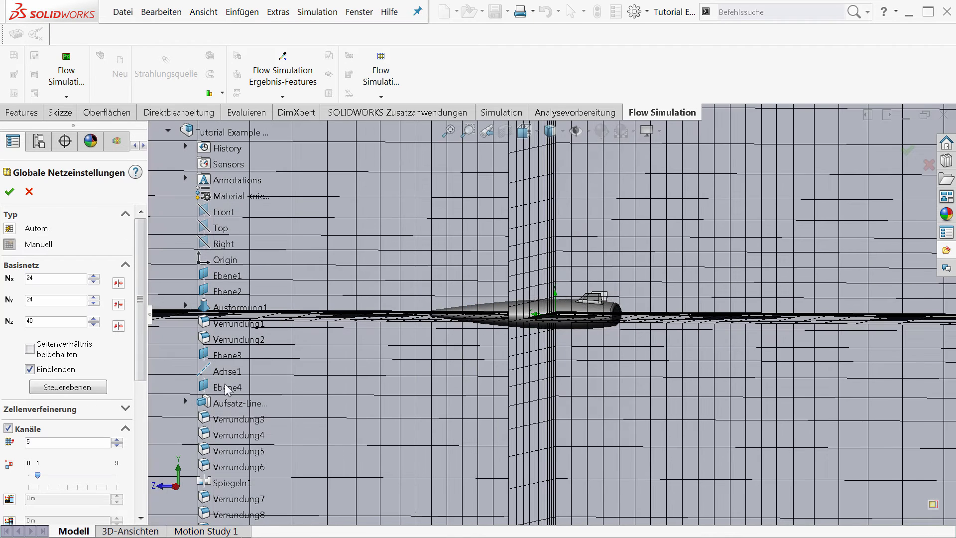
Step: Set the first refinement level under Erweiterte Netzverfeinerung to 7, using the mesh type Manuell
left_click_drag(138, 357, 142, 434)
left_click(105, 369)
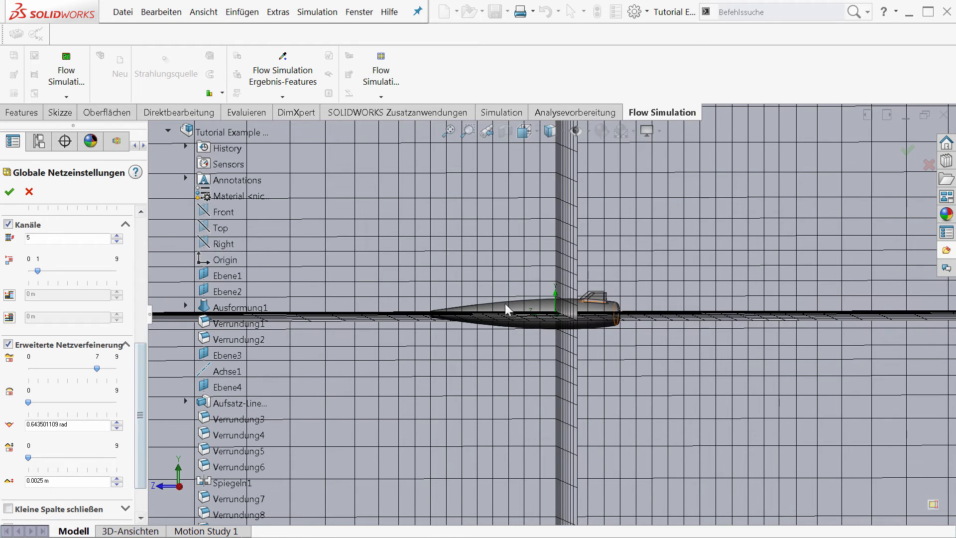
scroll(487, 298, "down", 2)
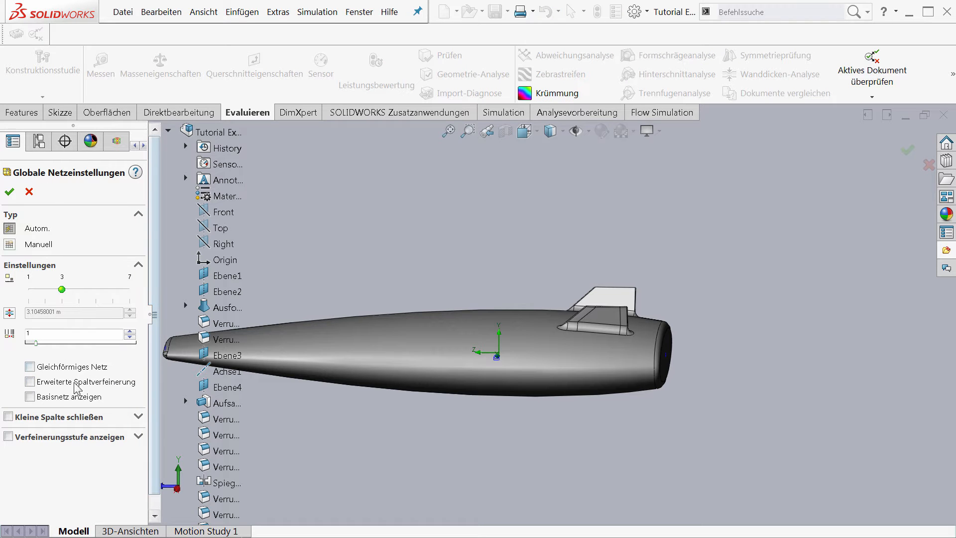
left_click(10, 244)
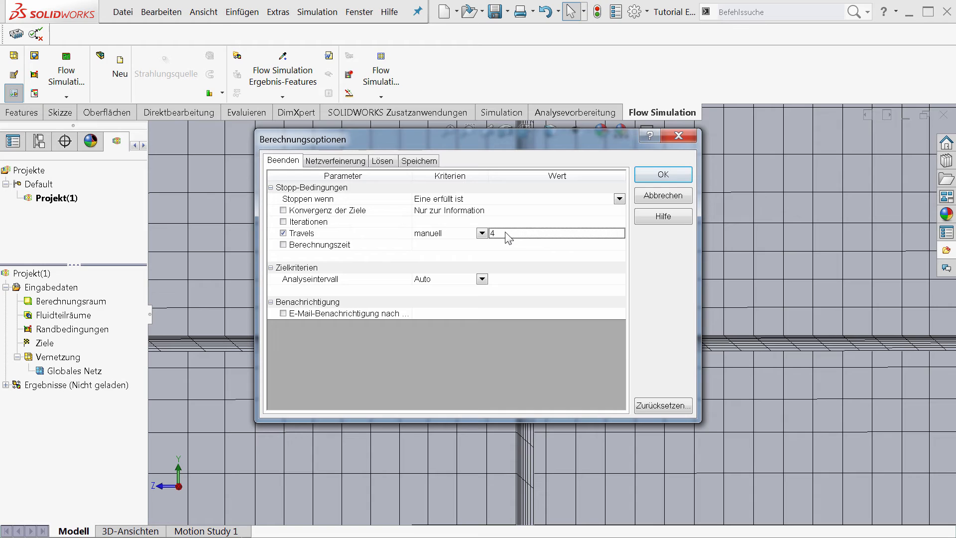
Step: Set the calculation's stop condition to 4 manually defined Travels
key("Return")
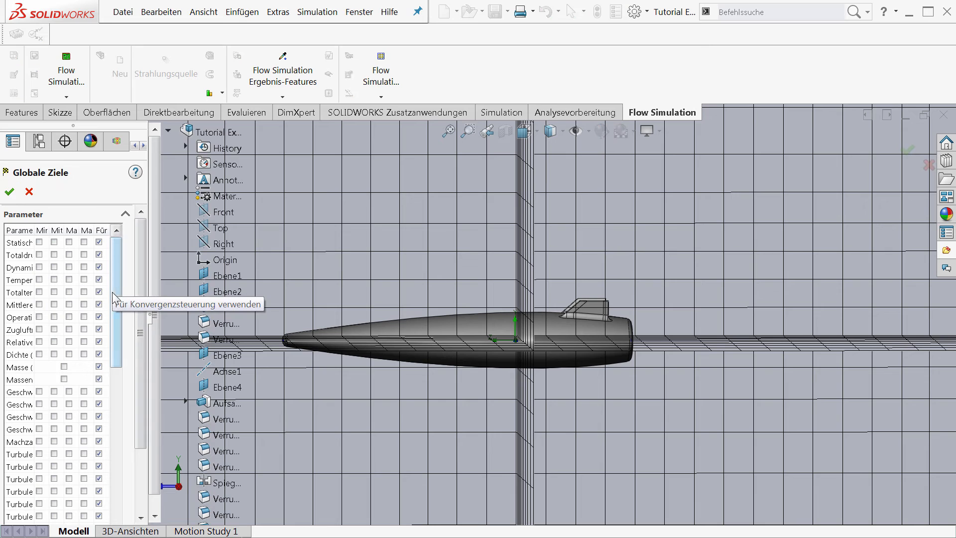
Step: Add global goals for Normalkraft, Kraft and Drehmoment, including their X, Y and Z components
left_click_drag(117, 298, 126, 405)
left_click(64, 354)
left_click(64, 367)
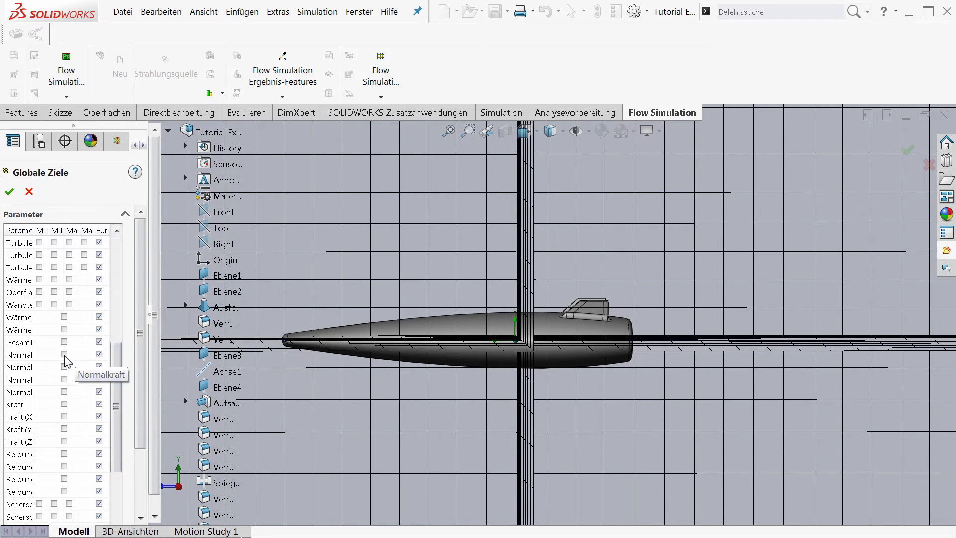
left_click(63, 379)
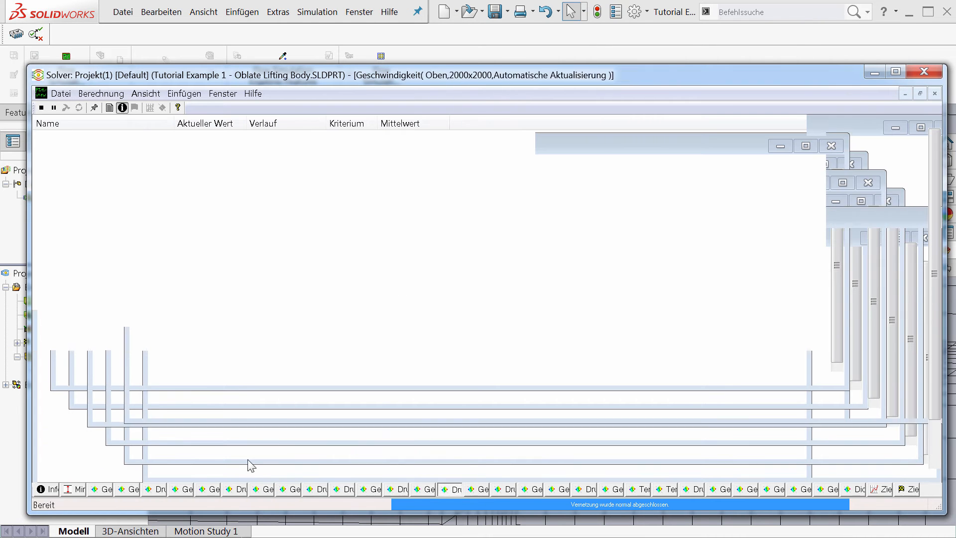
Step: Look through the existing preview plots in the solver window while the calculation runs
left_click(766, 496)
left_click(798, 496)
left_click(841, 491)
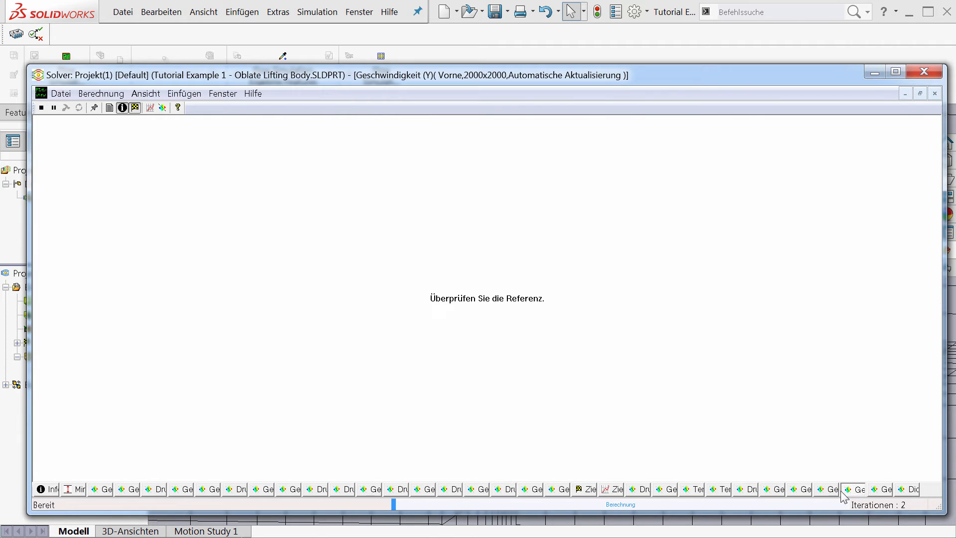
left_click(887, 493)
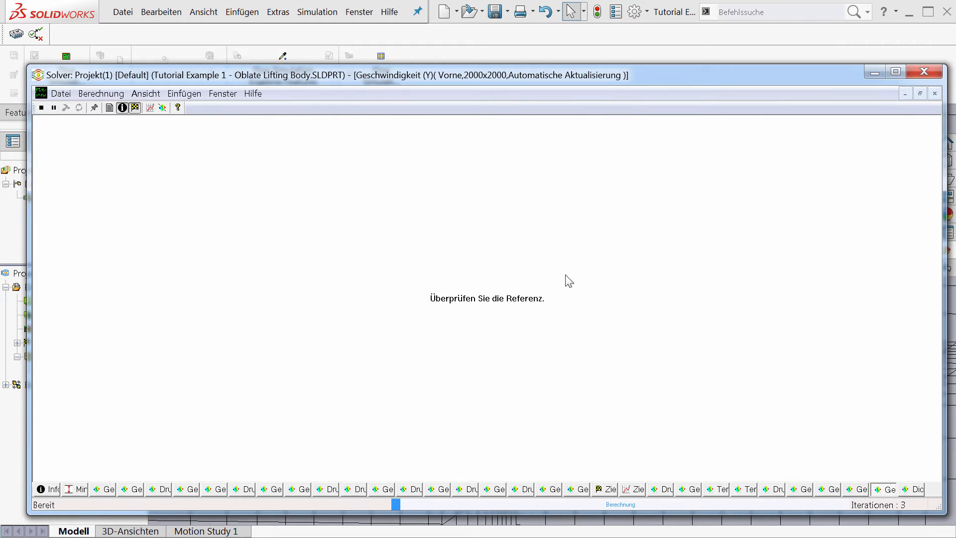
Step: Insert a goal plot of the global goals Kraft (Y) 1 and Kraft (Z) 1 and pause the calculation
left_click(150, 107)
scroll(398, 299, "down", 4)
left_click(329, 293)
left_click(329, 305)
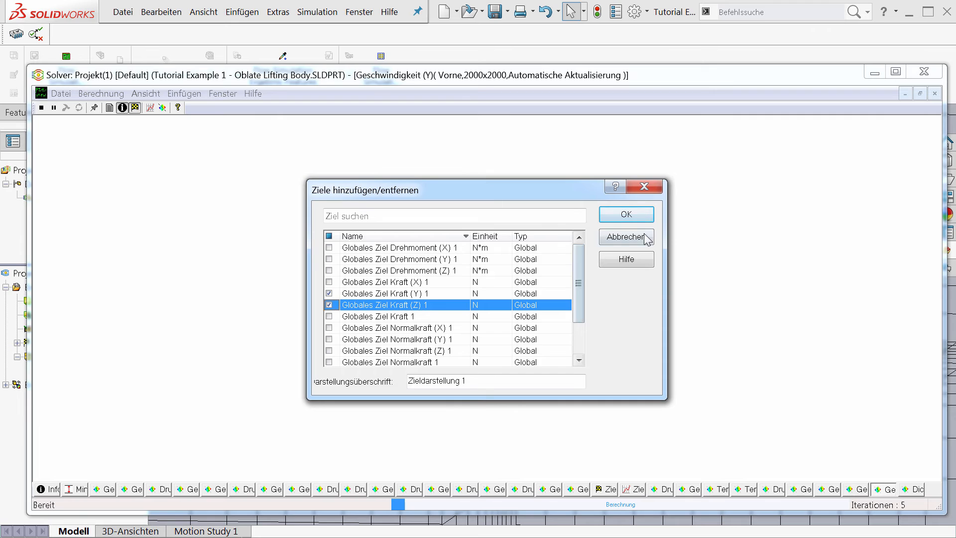
left_click(630, 222)
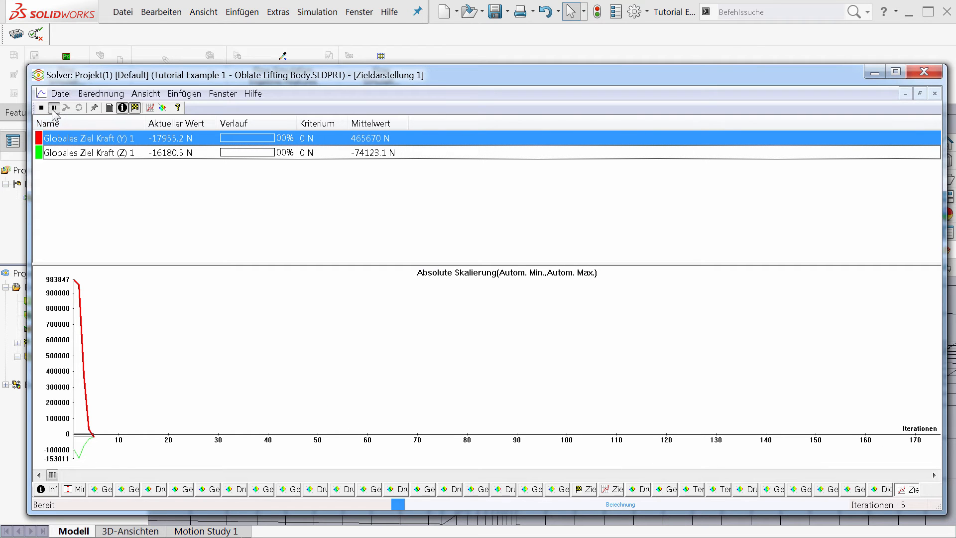
Step: Examine the Y and Z force curves in the goal plot and move the solver window aside
left_click(229, 331)
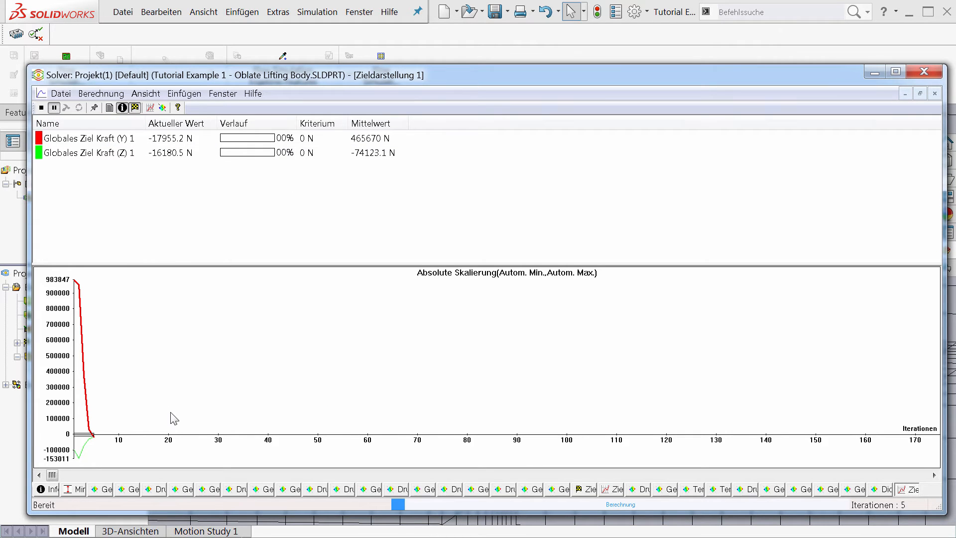
scroll(160, 391, "down", 1)
scroll(165, 398, "up", 1)
left_click(150, 205)
left_click_drag(237, 84, 271, 97)
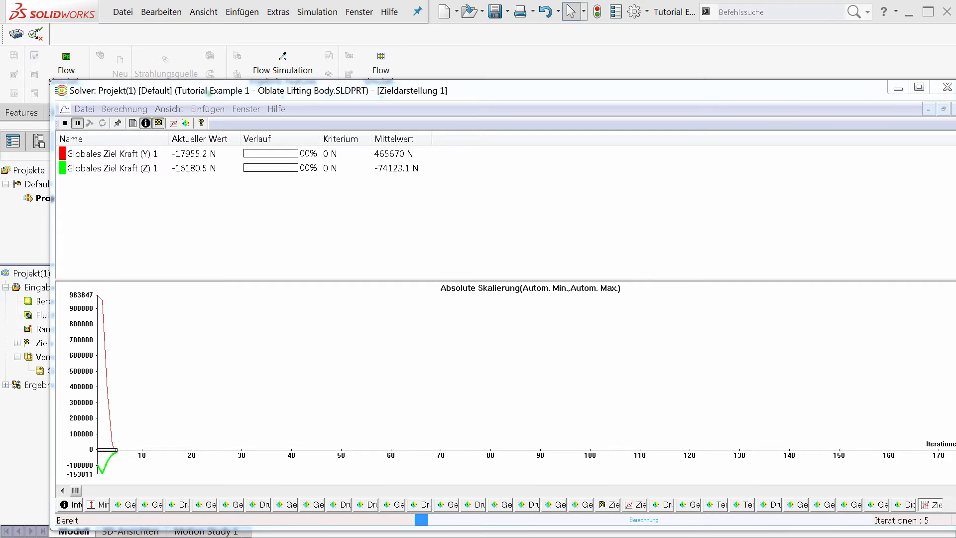
Step: Insert a Geschwindigkeit preview on the Right plane, restricted to a cropped region around the body
left_click(186, 123)
left_click(573, 220)
left_click_drag(487, 247, 429, 282)
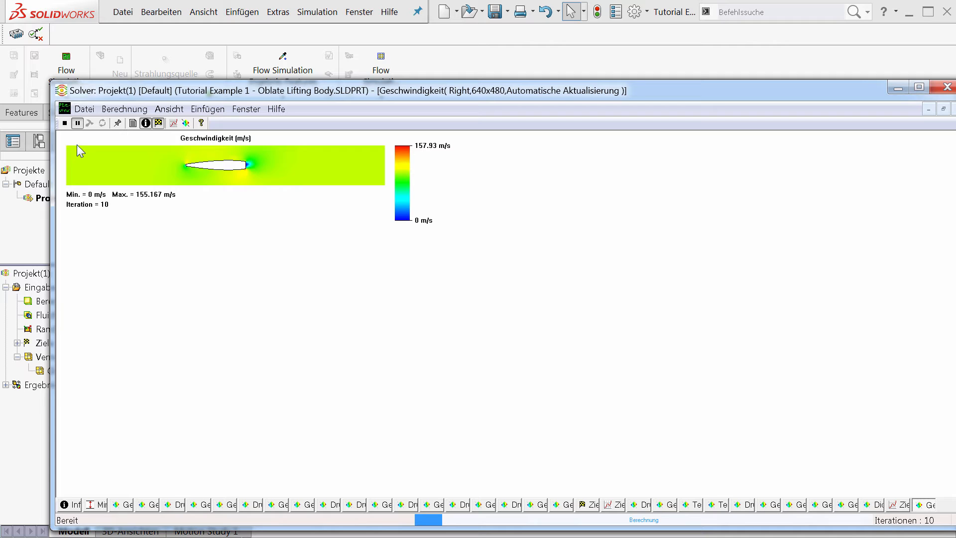
Step: Change the velocity preview to an image size of 2000x2000 with the mesh displayed, and inspect the flow around the body
left_click(78, 124)
right_click(125, 155)
left_click(158, 204)
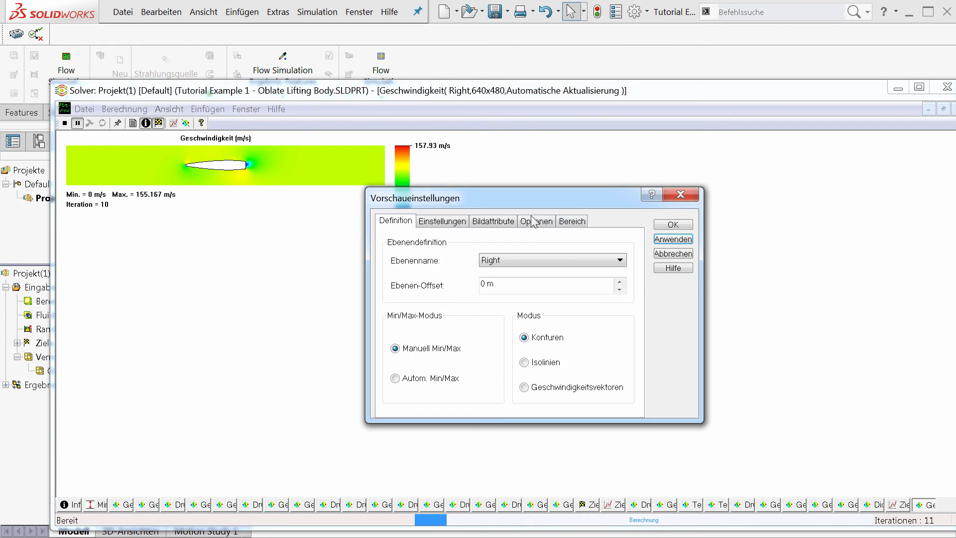
left_click(573, 220)
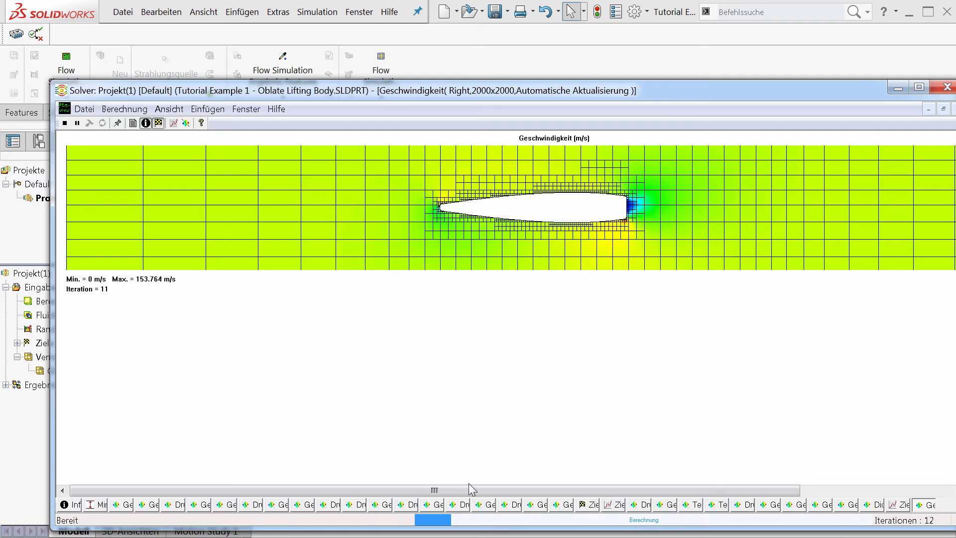
left_click_drag(471, 490, 508, 490)
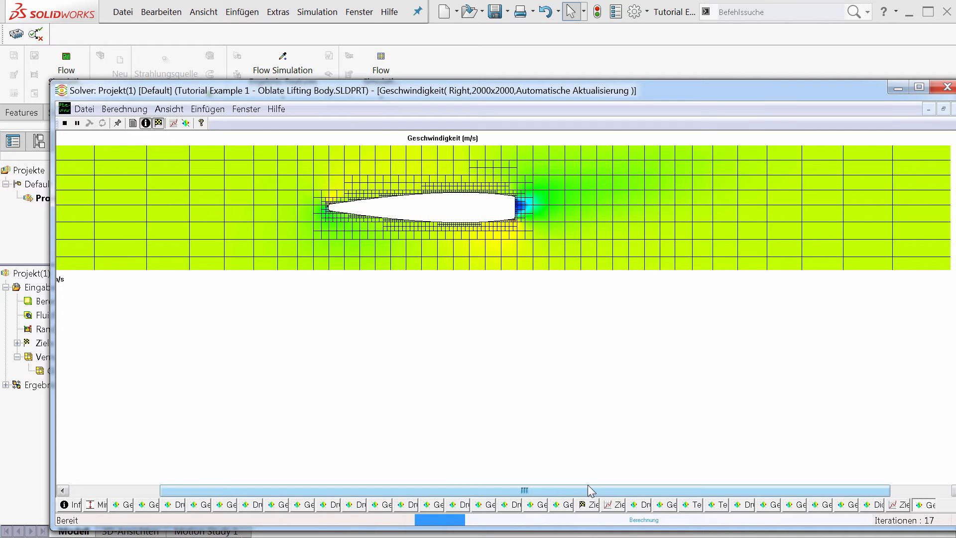
left_click_drag(591, 491, 608, 491)
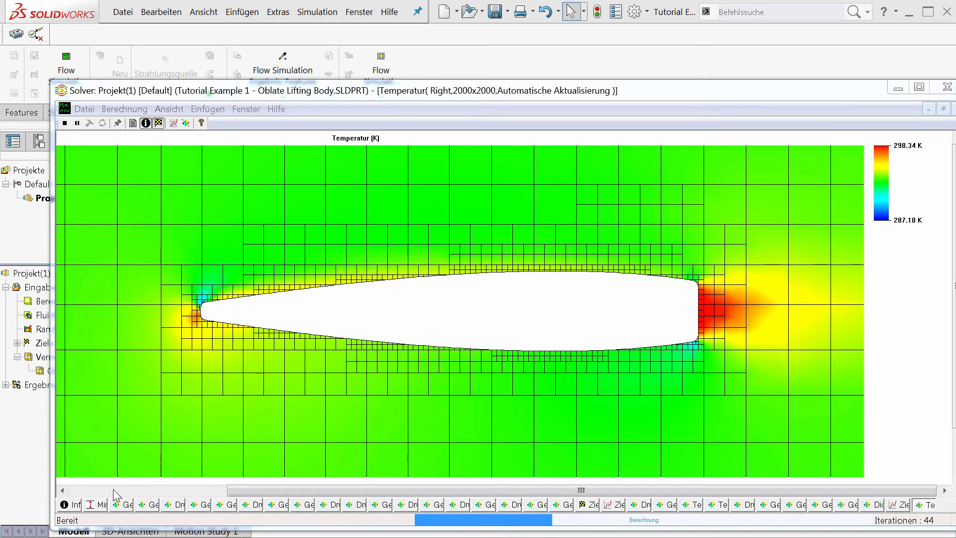
Step: Change the Right plane preview from temperature to Druck with a plane offset of 1.5 m
left_click(161, 430)
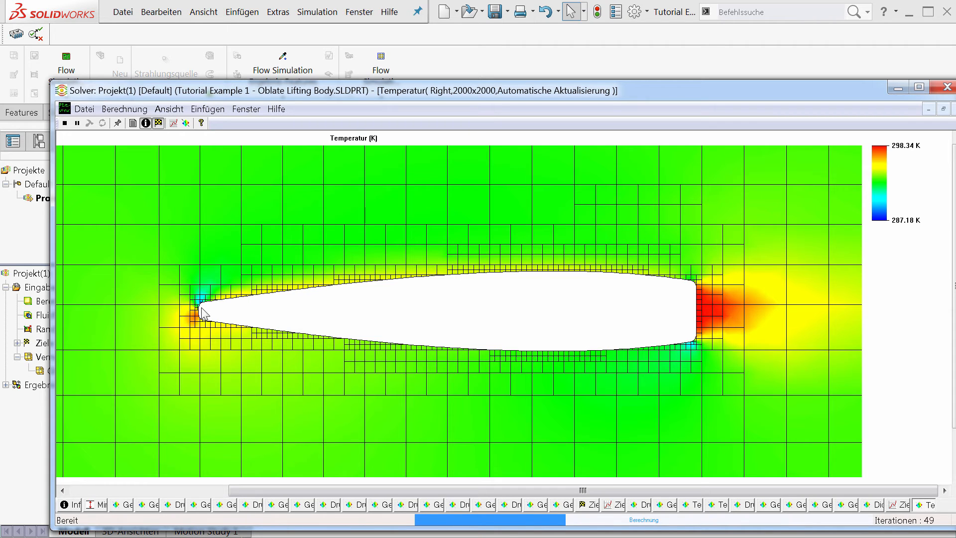
right_click(452, 332)
left_click(478, 374)
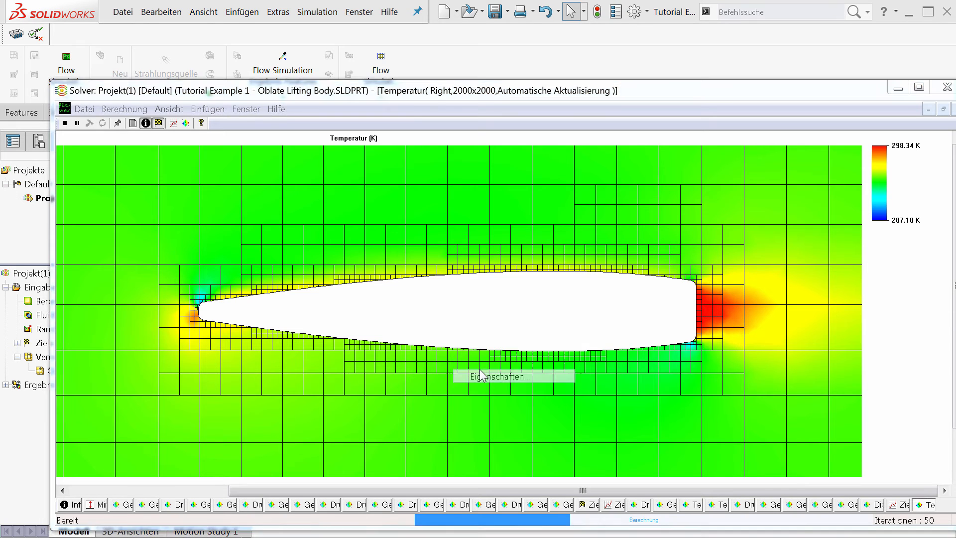
left_click(511, 280)
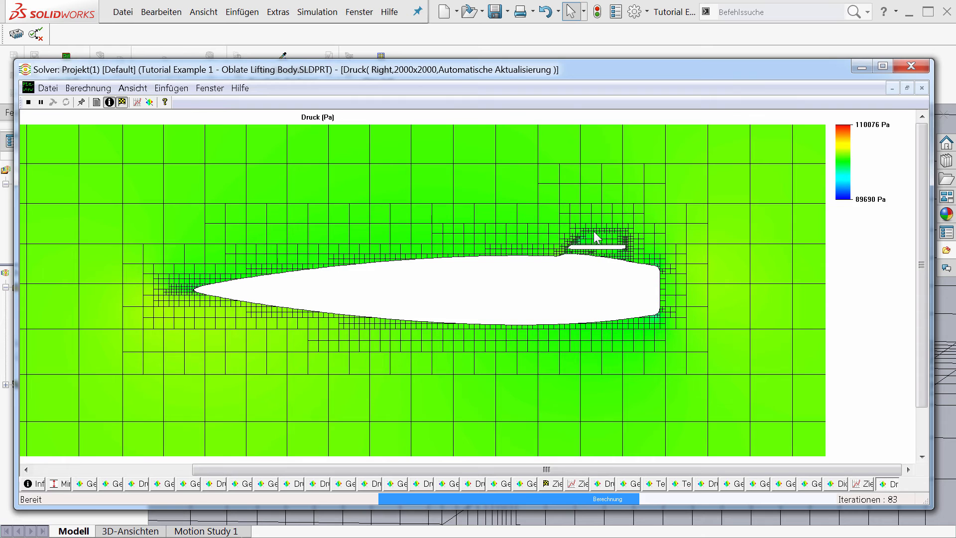
Step: Open the pressure preview's settings and check the Min and Max limits of the Druck parameter
right_click(595, 233)
left_click(615, 281)
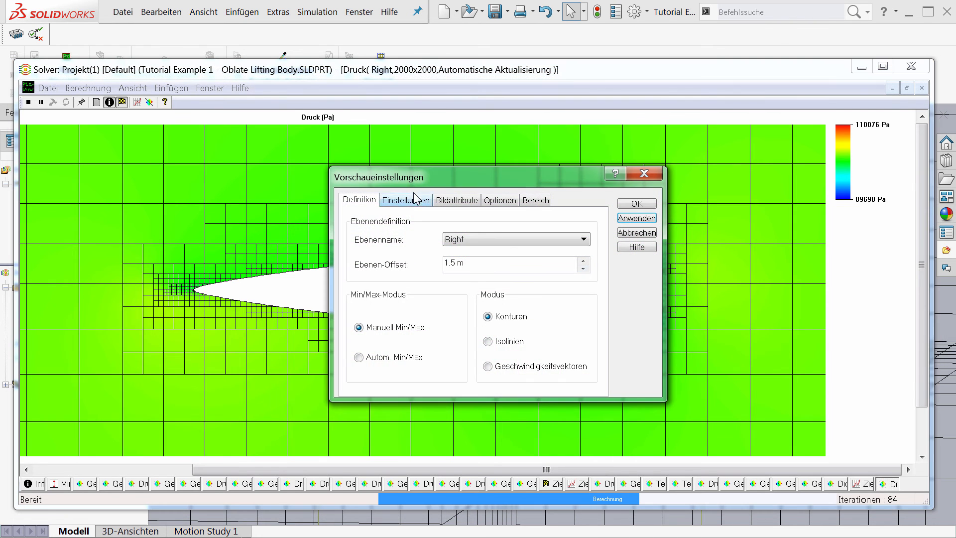
left_click(420, 202)
left_click_drag(505, 262, 442, 262)
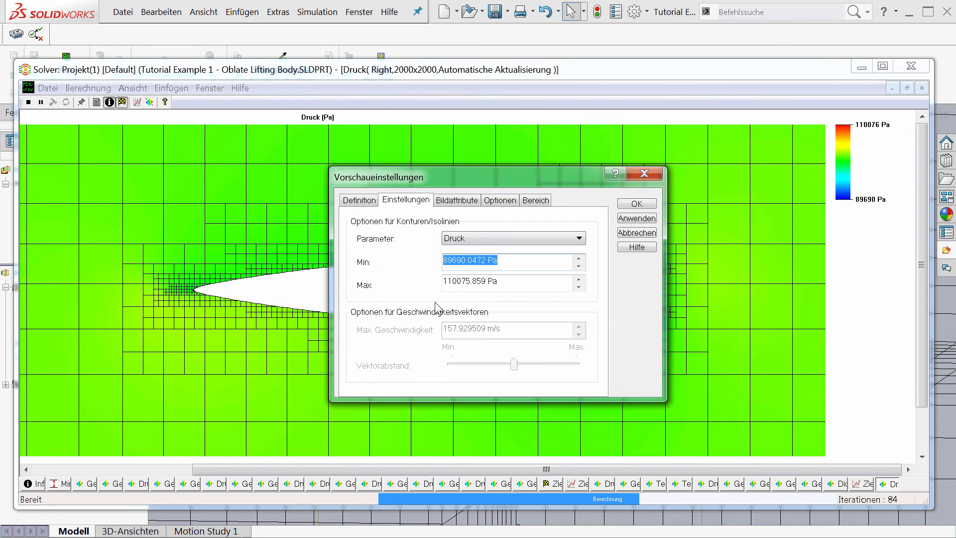
Step: Examine the criterion values and curves of Kraft (Y) 1 and Kraft (Z) 1 in the goal plot
left_click(870, 484)
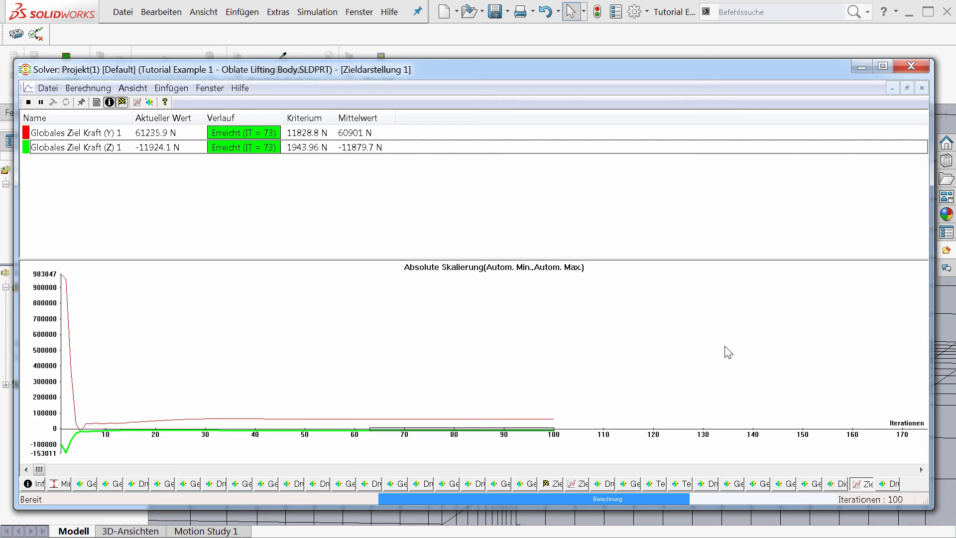
left_click(309, 148)
left_click(312, 137)
left_click(314, 145)
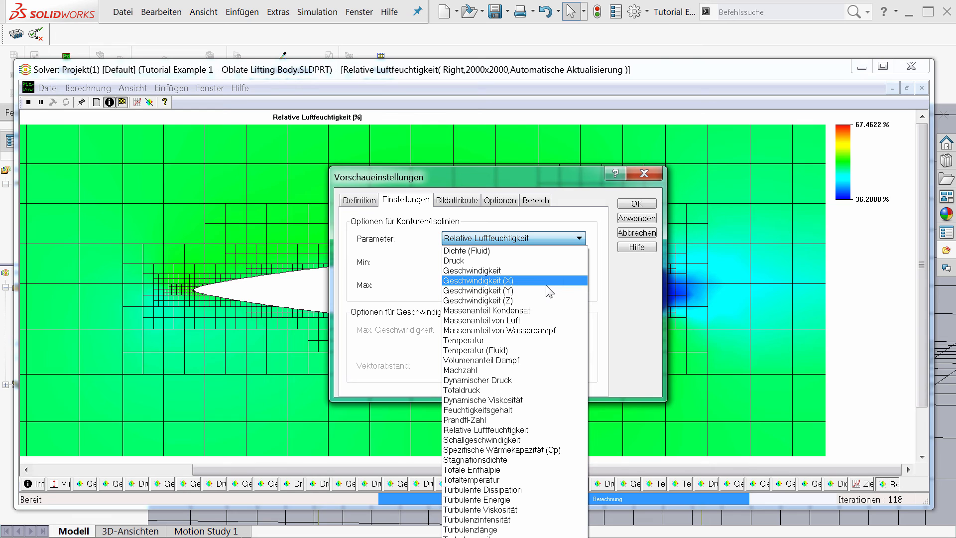
Step: Display Geschwindigkeit (Y) in the Right plane preview, and return the preview parameter to Druck
left_click(536, 290)
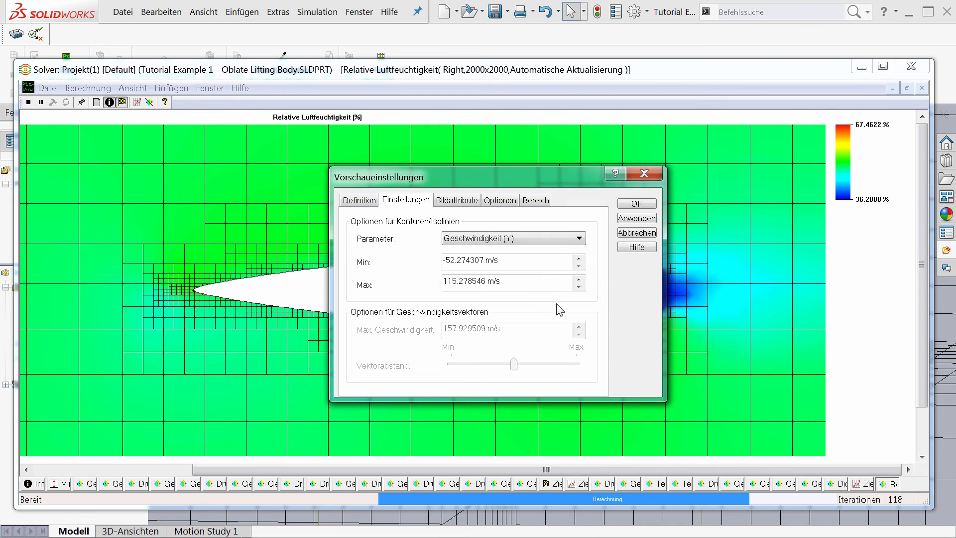
left_click(528, 238)
left_click(527, 260)
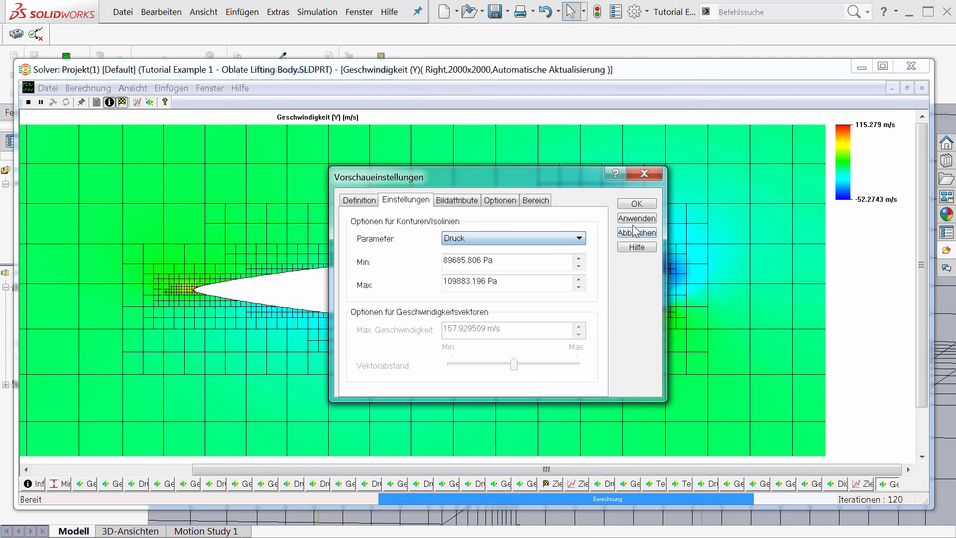
left_click(625, 204)
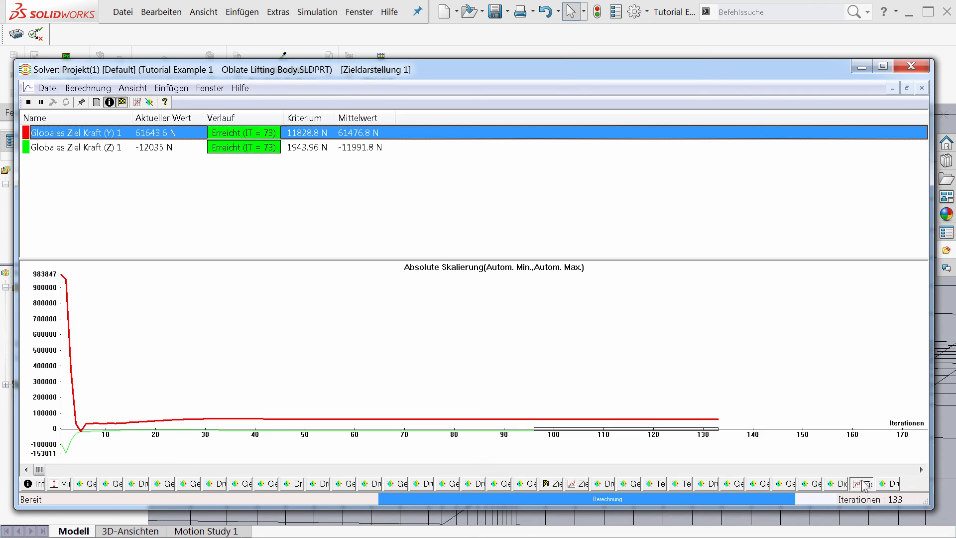
Step: Check the force curves in the goal plot and the velocity extremes in the Min/Max table
left_click(864, 484)
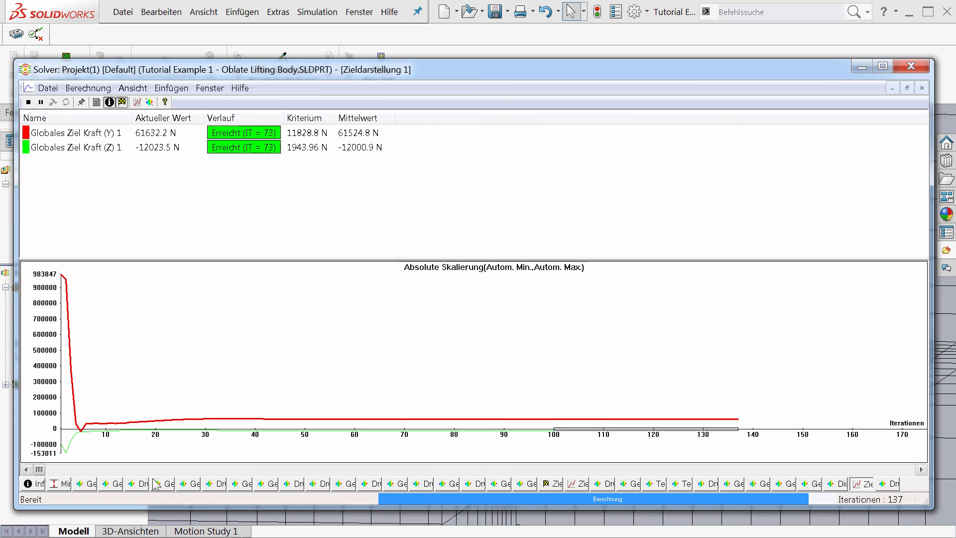
left_click(62, 484)
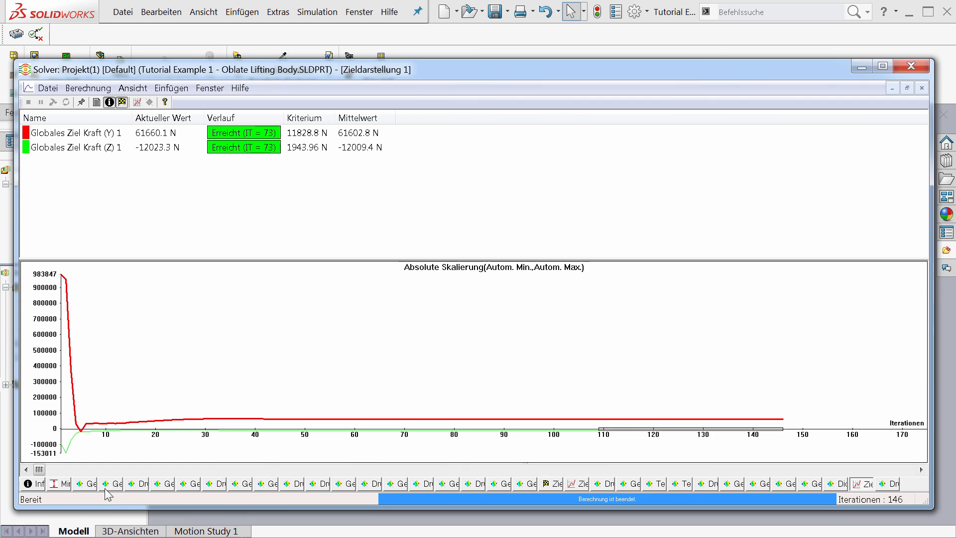
left_click(66, 484)
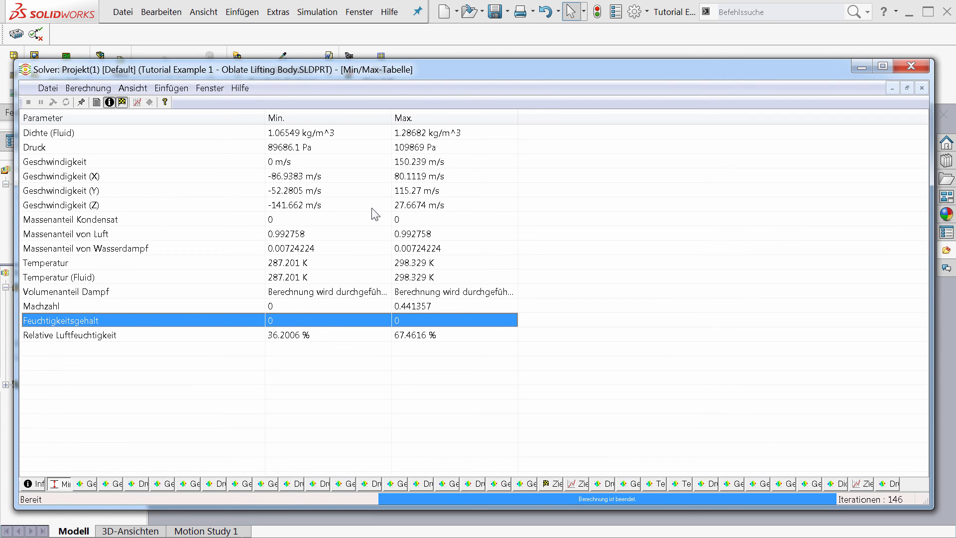
left_click(350, 176)
left_click(402, 164)
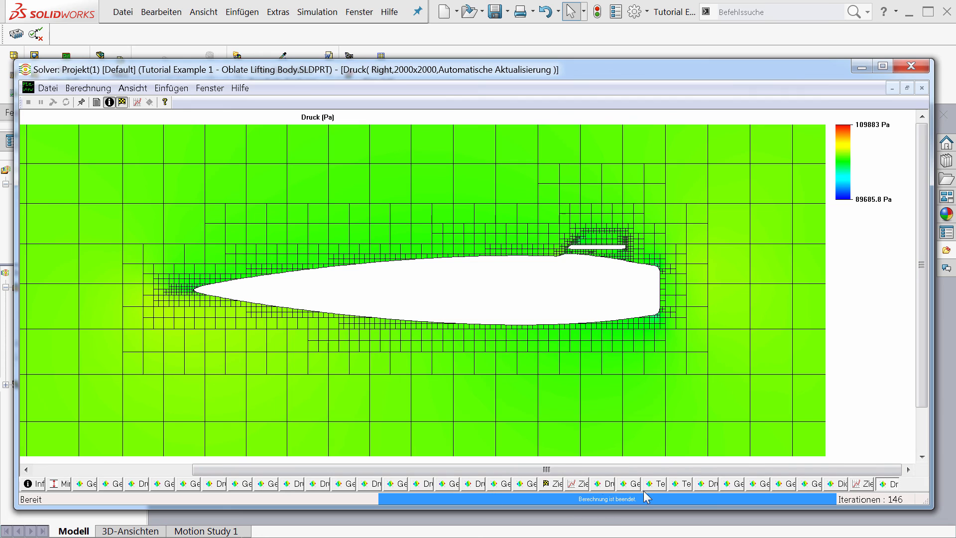
Step: Review the solver info for the finished run, including iterations, Travels and CPU time
left_click(35, 484)
left_click(364, 206)
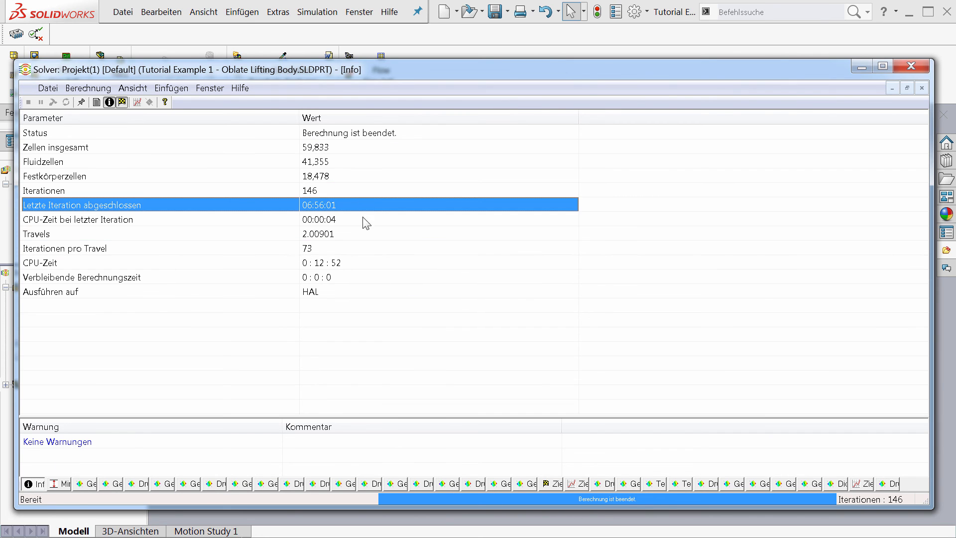
left_click(374, 236)
left_click(365, 263)
left_click(333, 292)
Step: Set the cut plot's pressure legend range to a maximum of 102000 Pa and a minimum of 99000 Pa
type("02000 Pa")
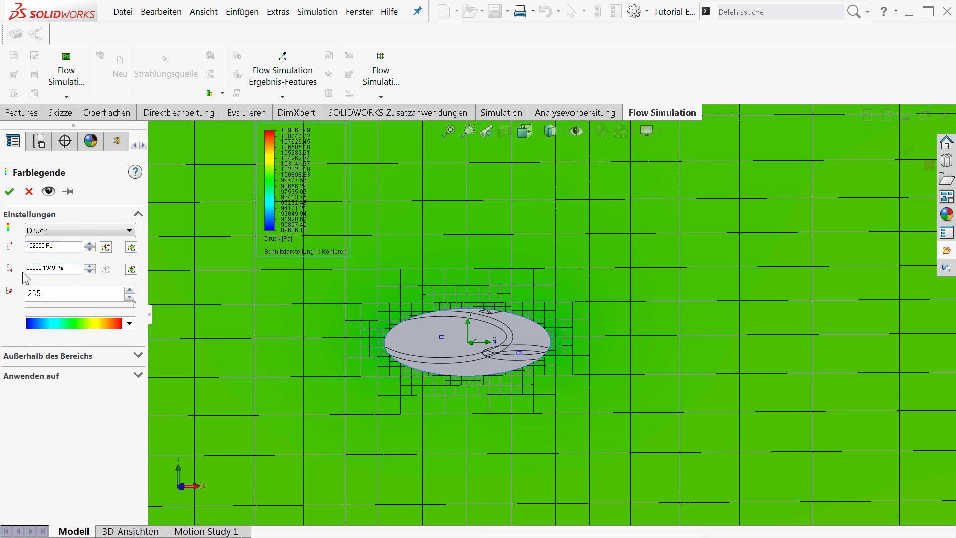
key("Tab")
type("99000")
left_click(9, 191)
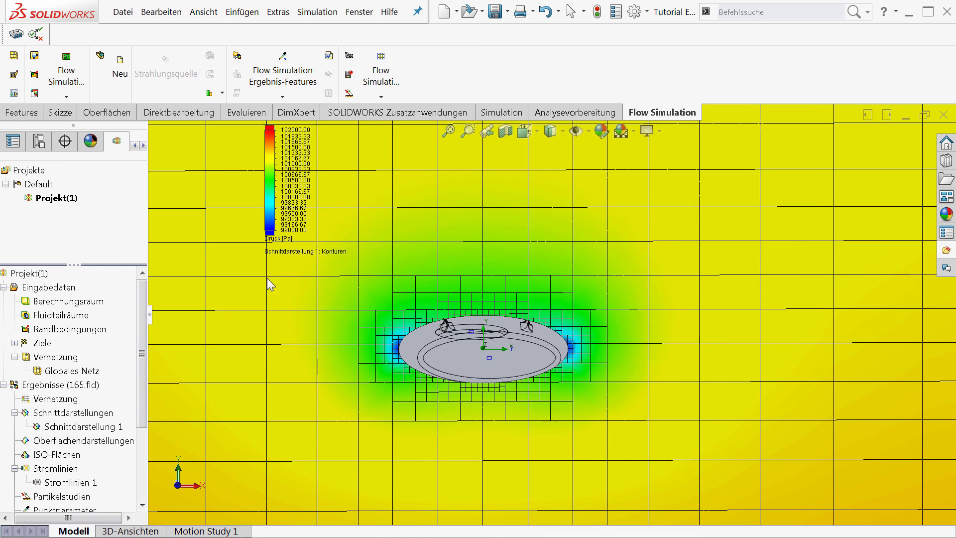
Step: Create an animation of Schnittdarstellung 1, play the pressure section moving along the body, and stop the playback
right_click(83, 427)
left_click(112, 348)
middle_click_drag(548, 378, 522, 319)
scroll(522, 319, "down", 1)
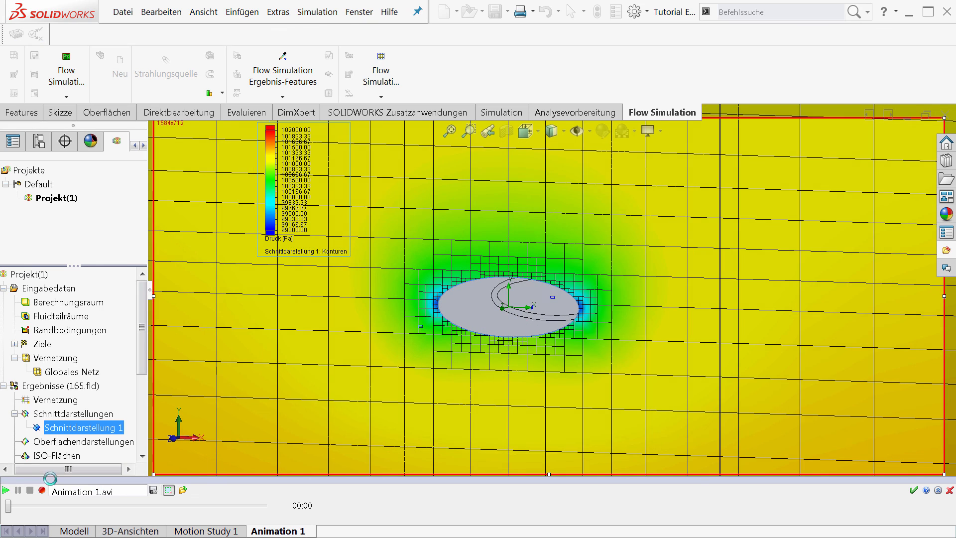
left_click(5, 491)
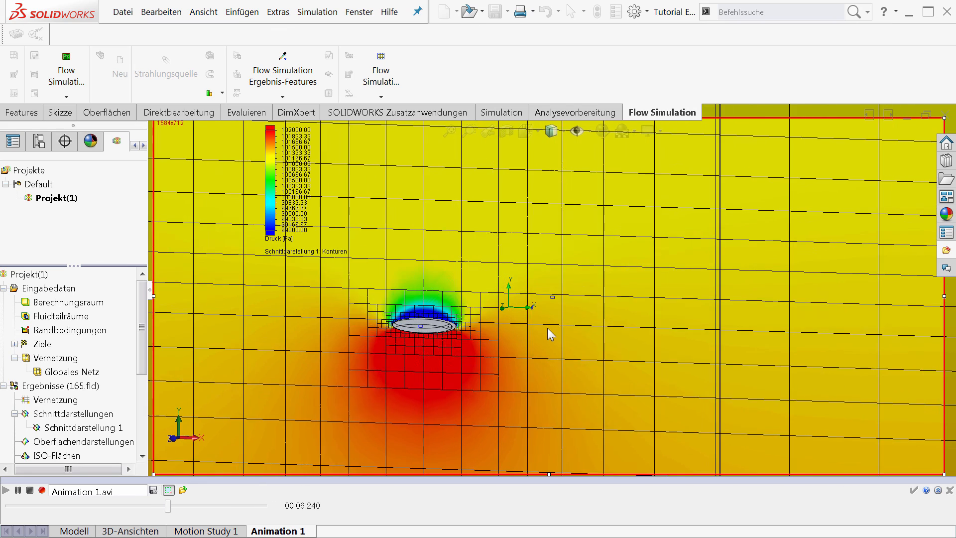
left_click(30, 491)
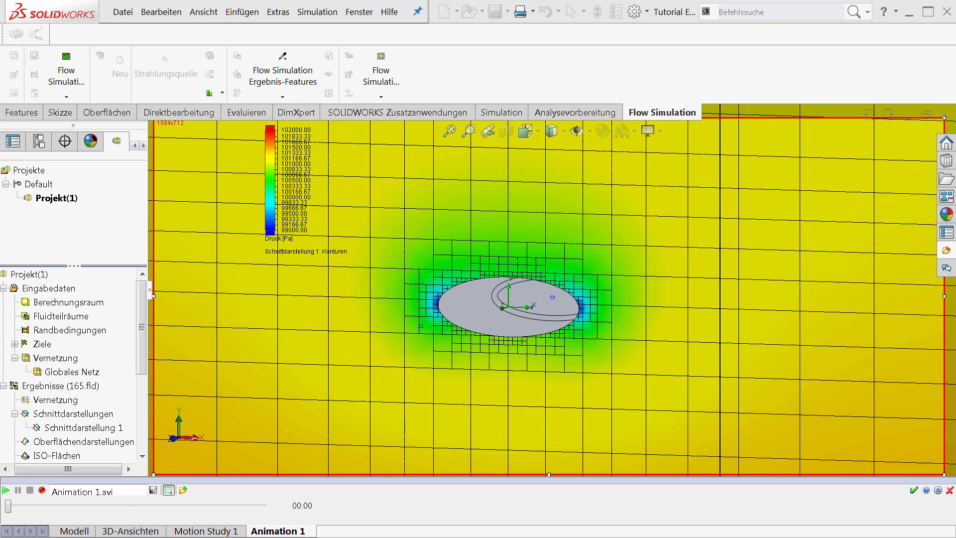
Step: Switch to the solver window and examine the force and torque components in the list of global goals
key("alt+Tab")
left_click(222, 322)
left_click(225, 239)
left_click(238, 173)
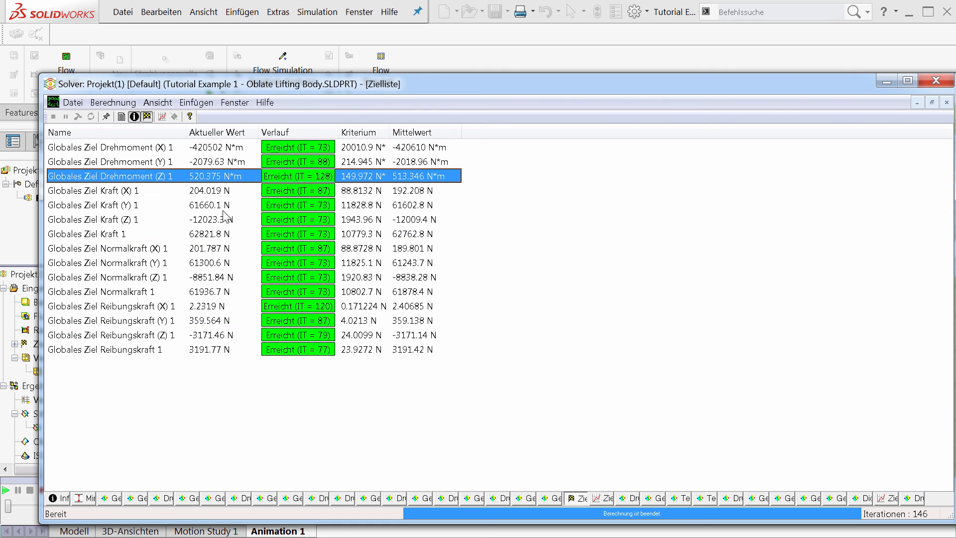
left_click(215, 249)
left_click(227, 235)
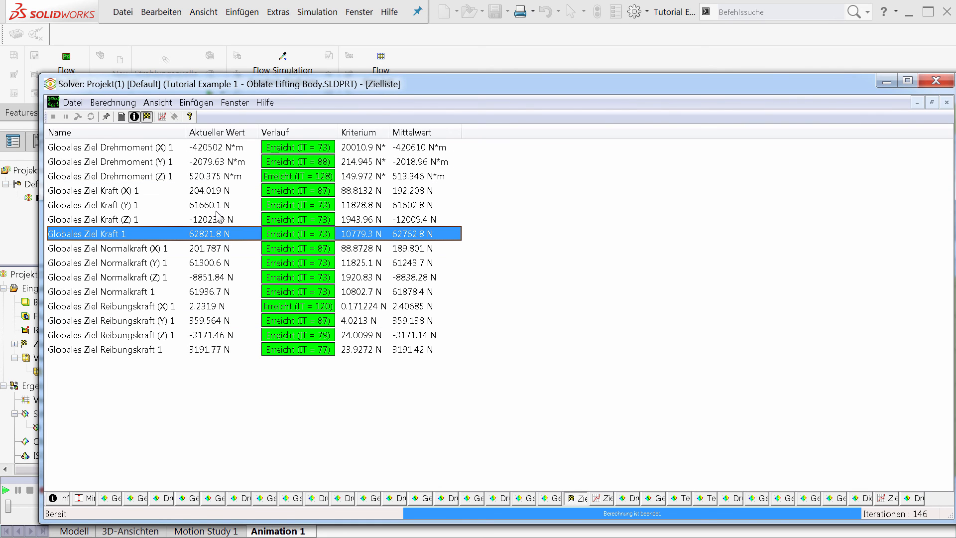
left_click(229, 222)
left_click(244, 176)
left_click(246, 161)
left_click(246, 148)
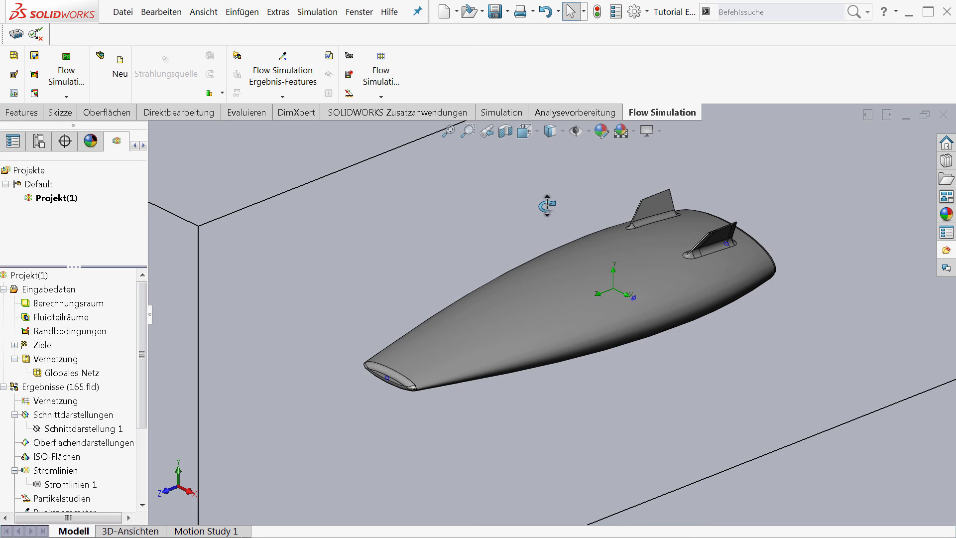
Step: Show the flow trajectories Stromlinien 1 around the lifting body and inspect them from the side
middle_click_drag(547, 205, 522, 164)
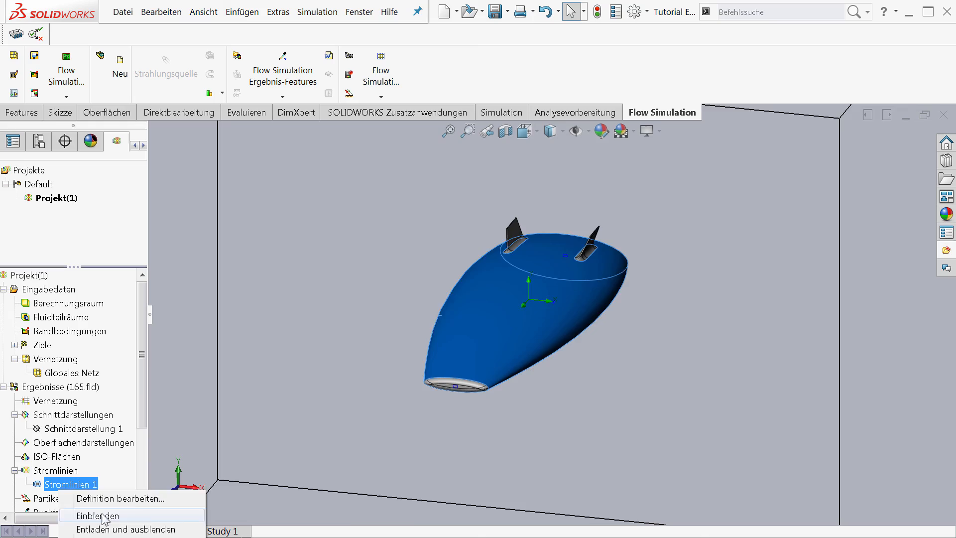
left_click(96, 512)
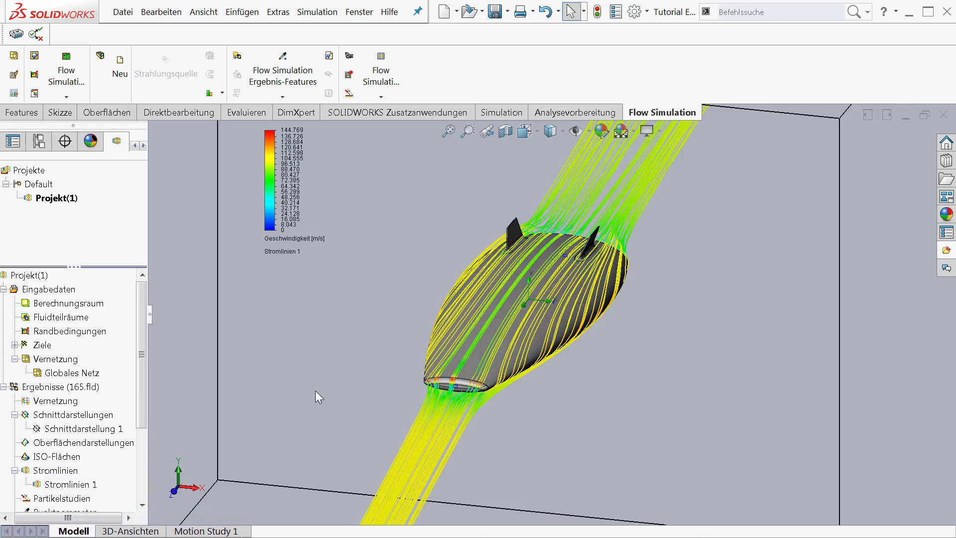
middle_click_drag(316, 395, 536, 313)
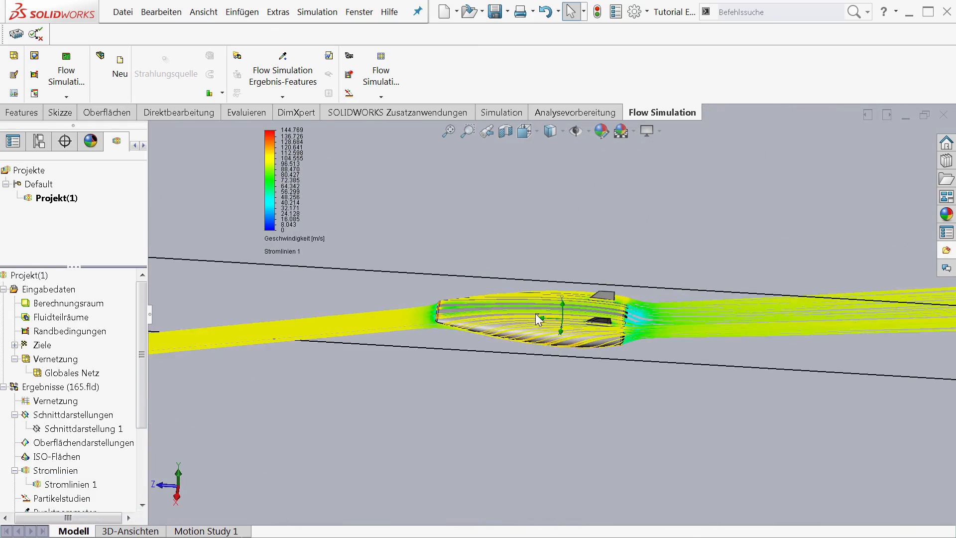